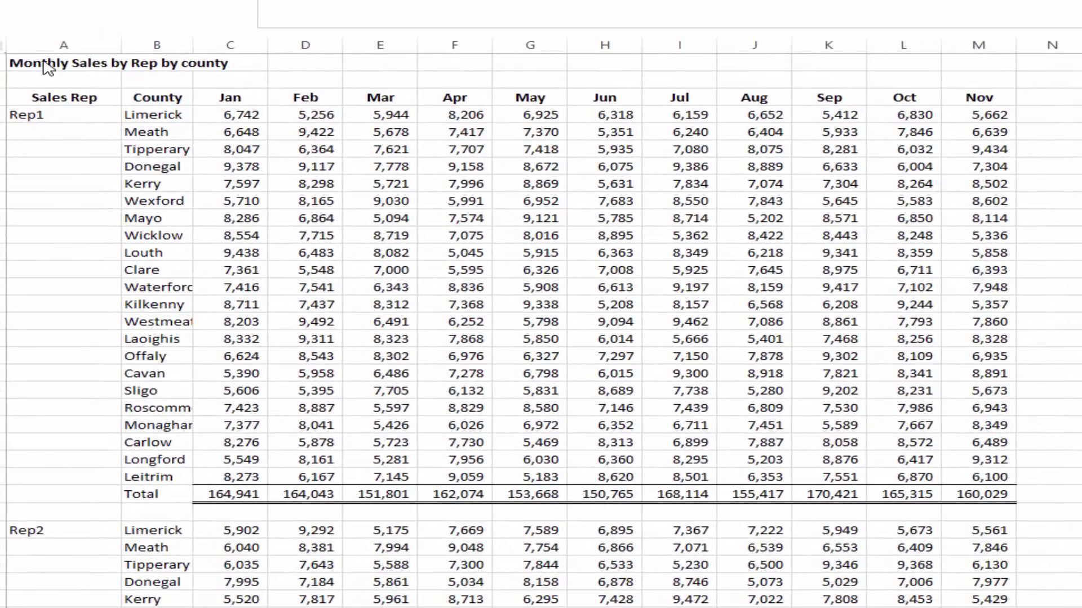
- Review the Monthly Sales by Rep by county sheet's Rep1 block of counties, Jan–Nov figures and Total row
click(33, 48)
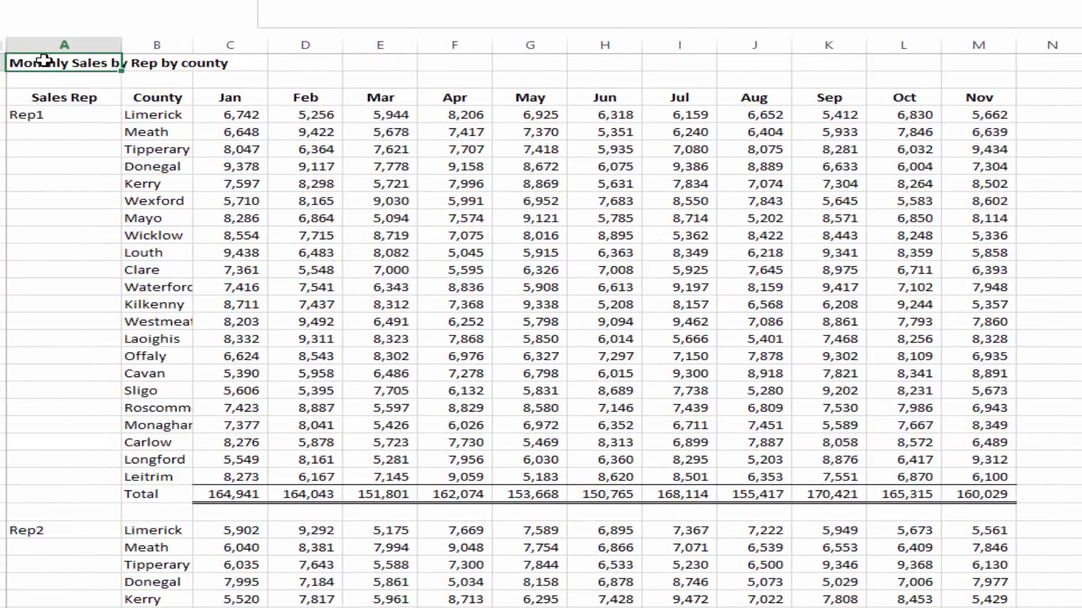
click(77, 97)
click(71, 115)
drag(62, 288, 68, 495)
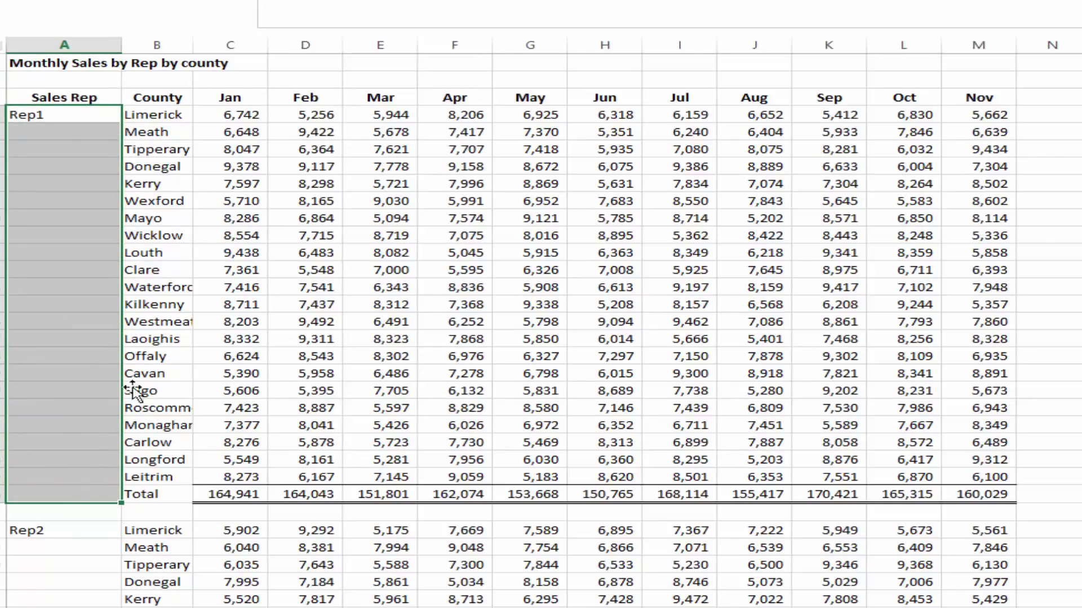
drag(148, 115, 148, 491)
drag(229, 114, 973, 482)
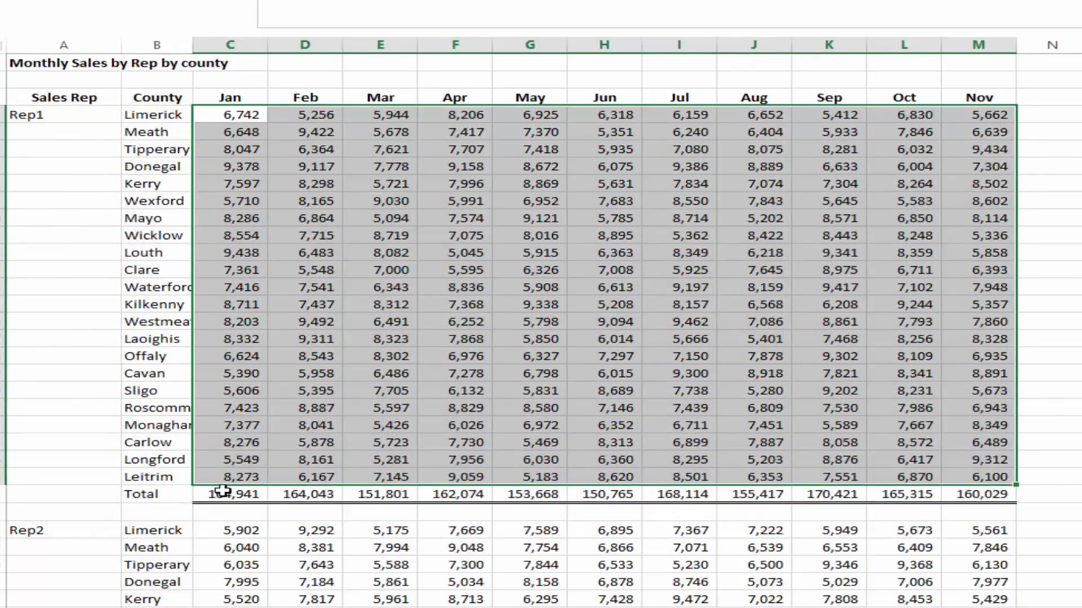
drag(223, 491, 1009, 494)
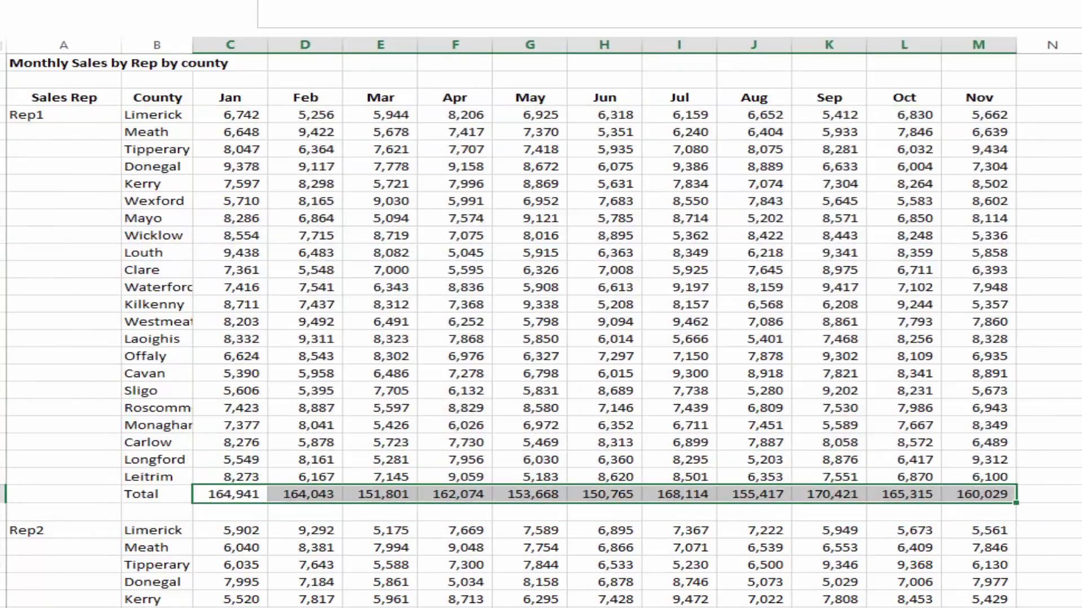
- Inspect the Rep2 and Rep3 blocks, including Rep2's Westmeath March value 6,594
scroll(386, 374, down, 7)
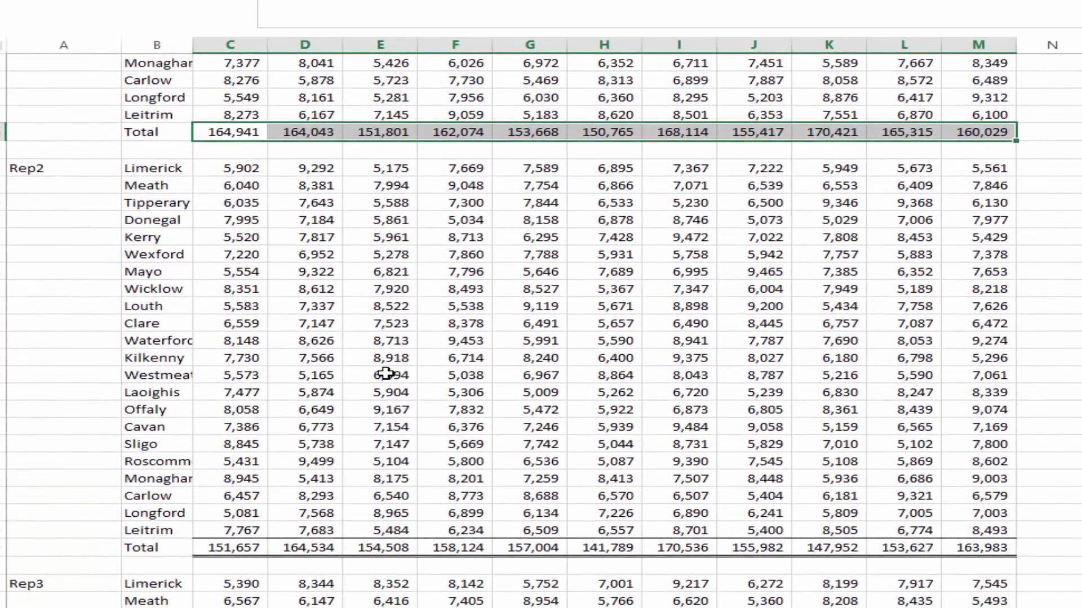
click(385, 374)
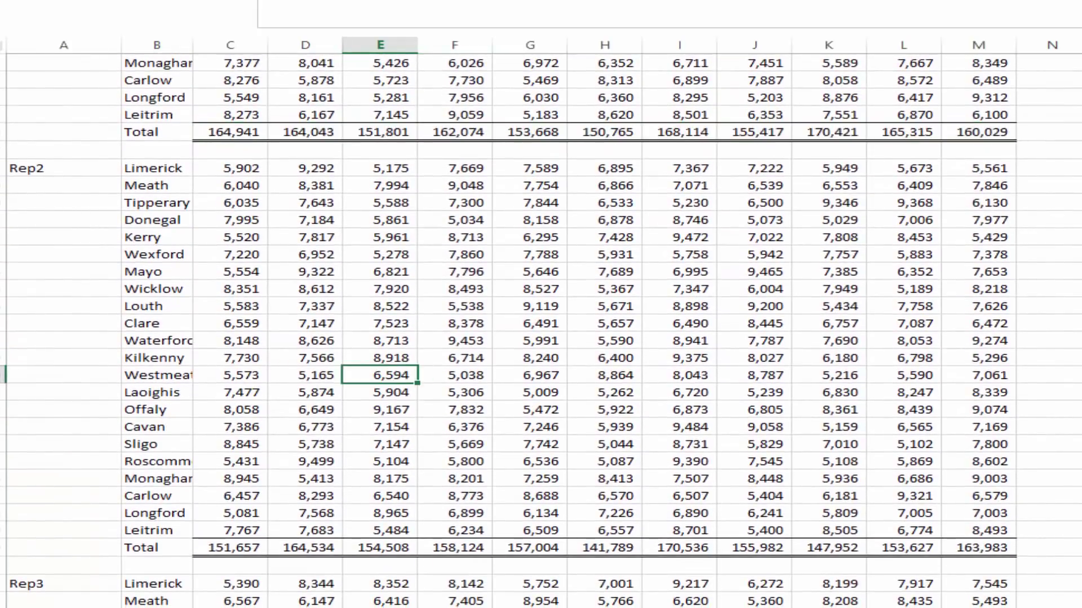
scroll(490, 394, down, 7)
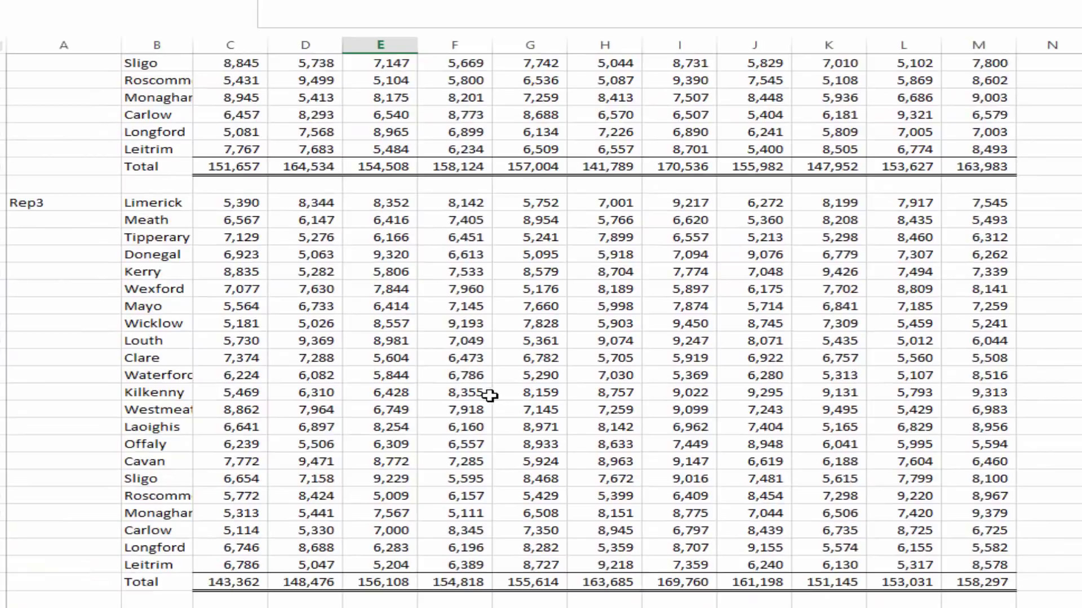
drag(65, 205, 986, 580)
scroll(540, 321, up, 15)
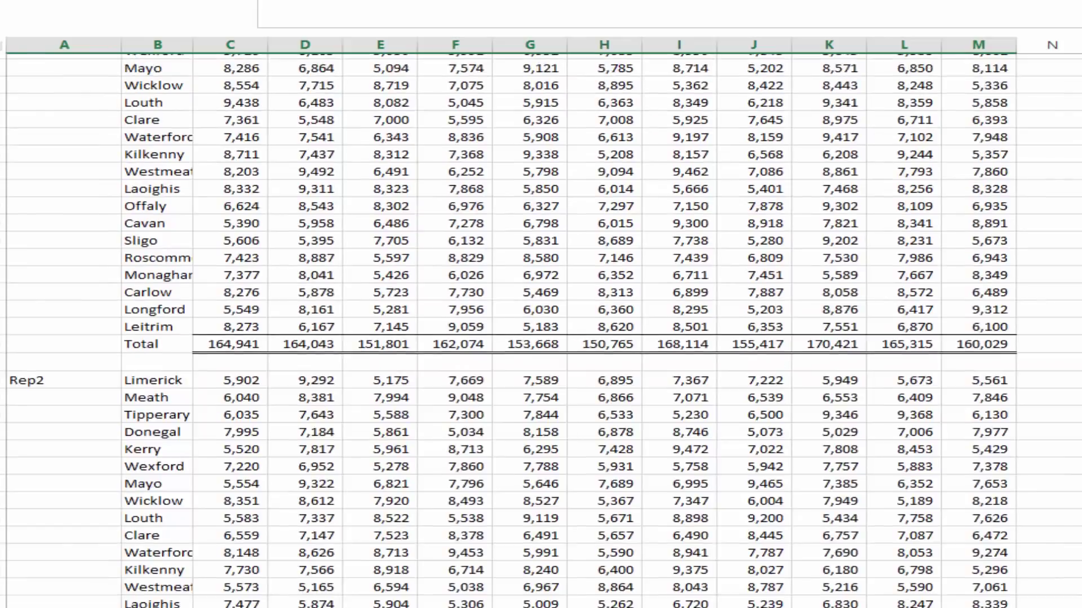
drag(243, 219, 242, 207)
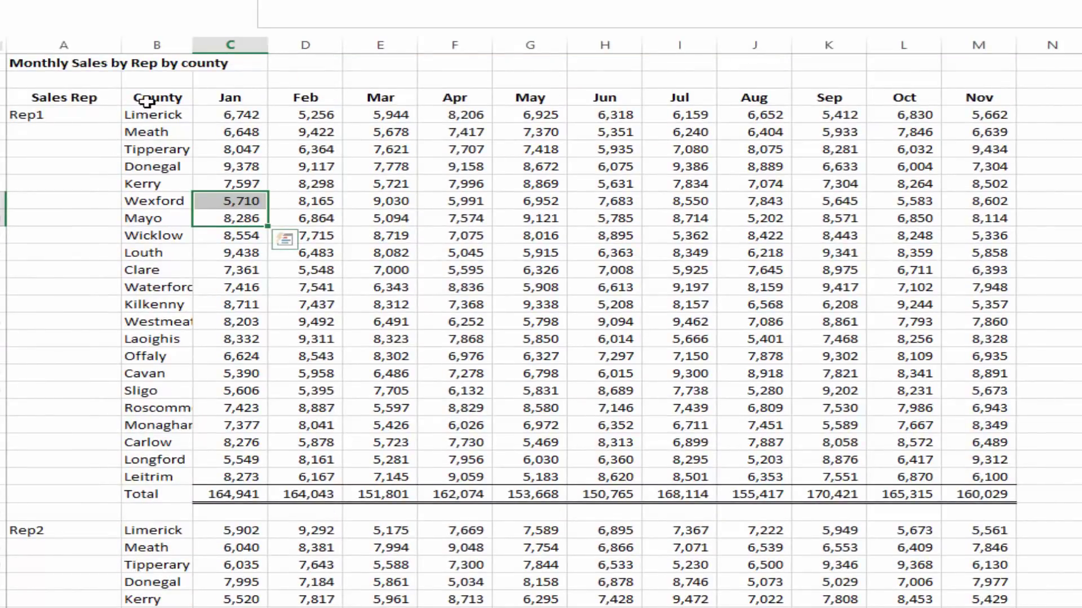
- Check the County-to-Nov header row, Rep1's county list and Kilkenny's April value 7,368
drag(150, 96, 467, 84)
drag(603, 115, 982, 93)
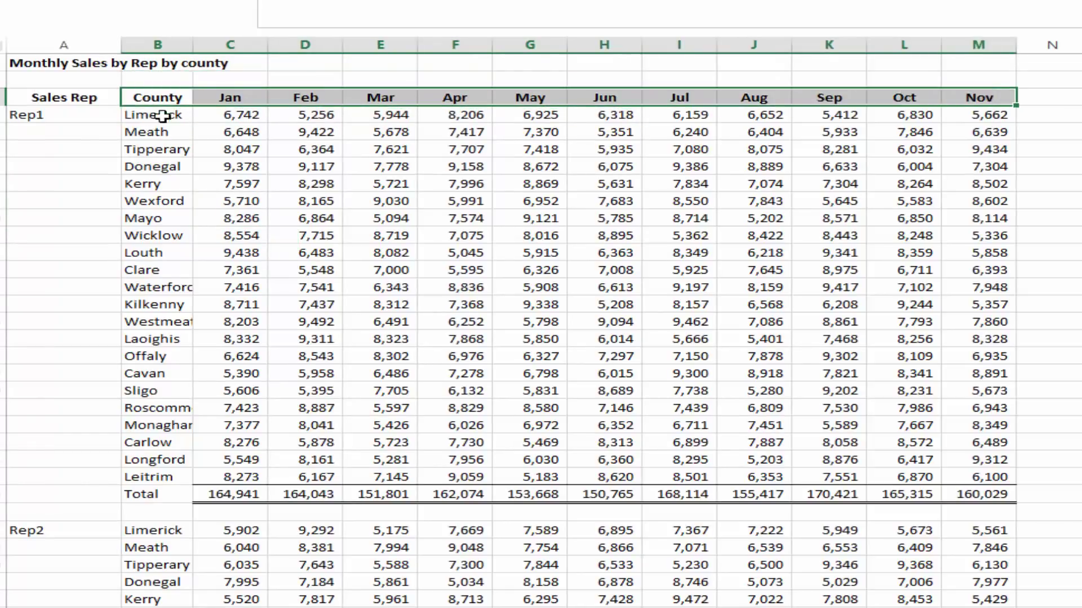
drag(159, 114, 148, 477)
click(169, 305)
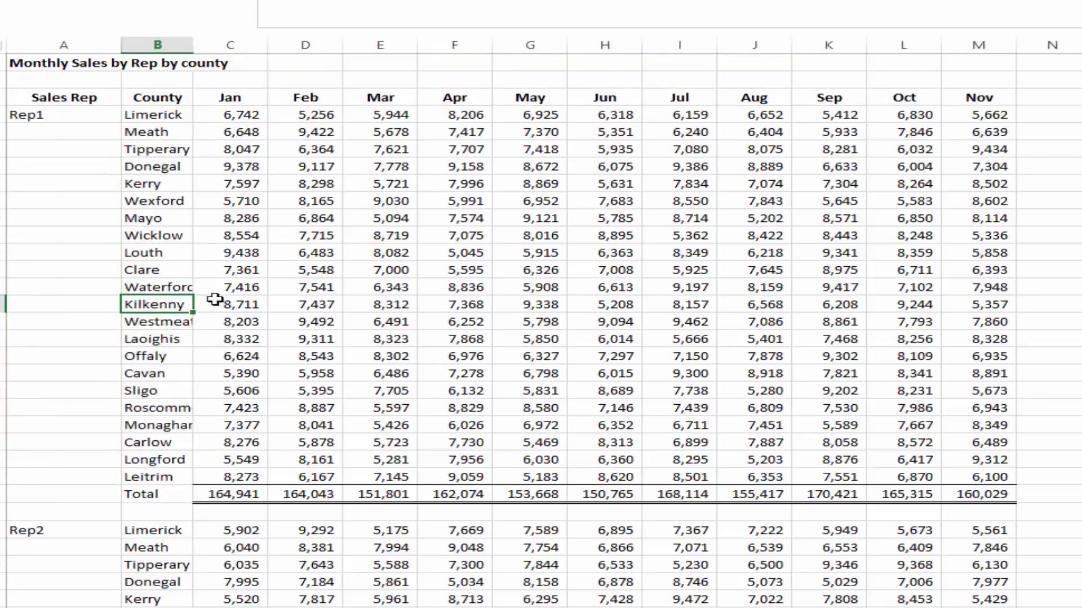
click(470, 304)
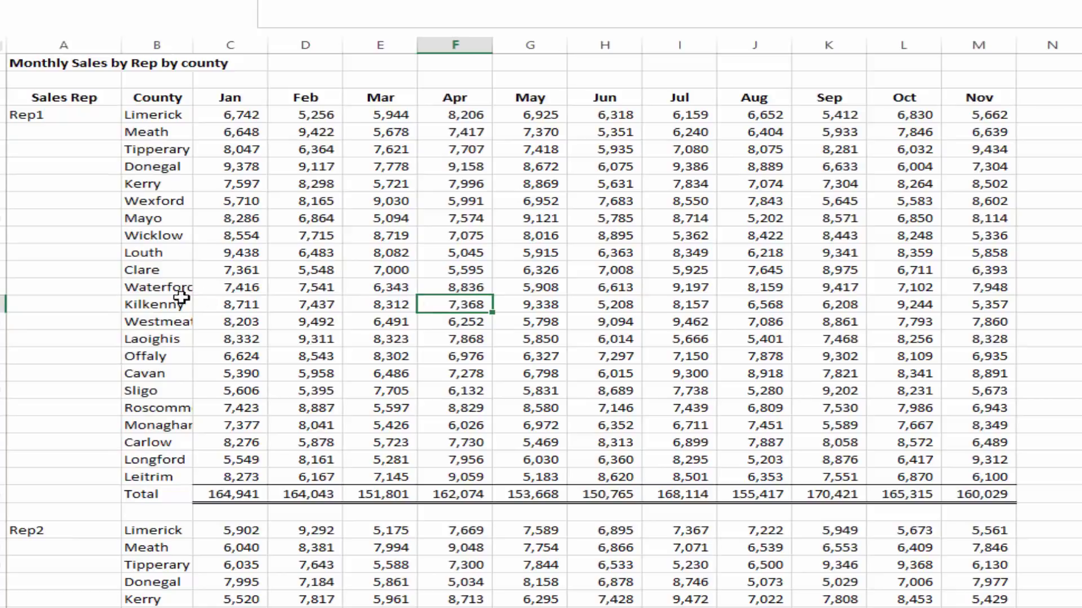
click(165, 304)
click(462, 304)
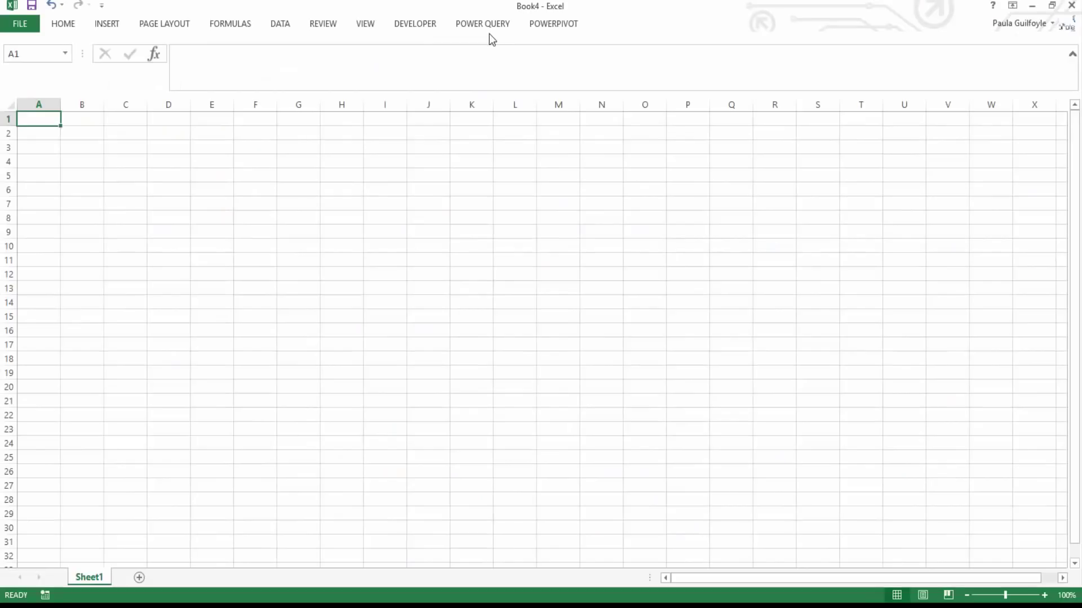
- Import Sheet1 of NovTYD.xlsx via Power Query From Excel and open it for editing
click(482, 24)
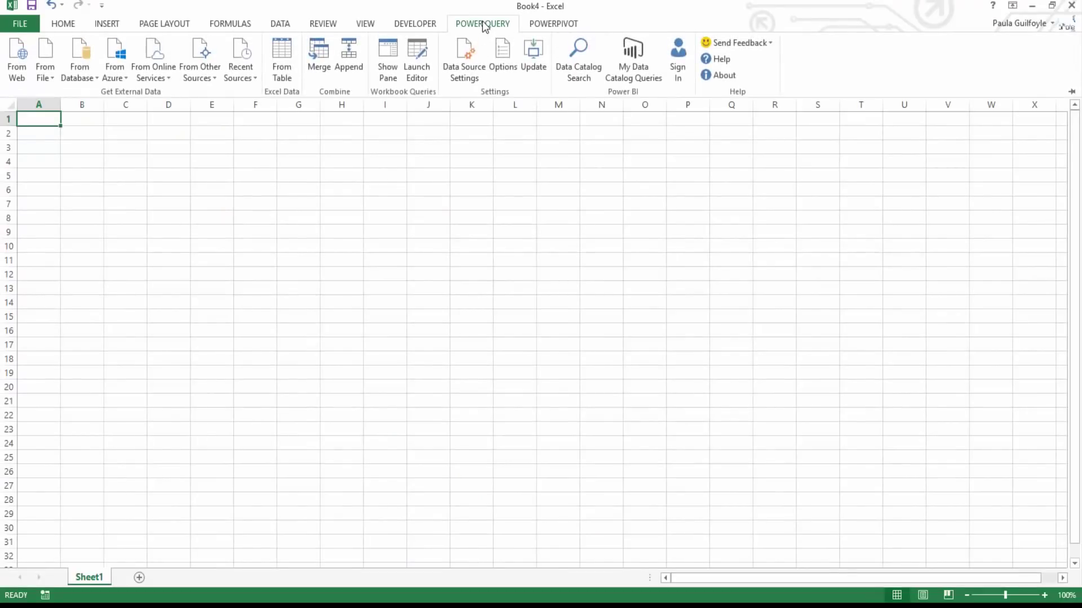
click(44, 82)
click(72, 106)
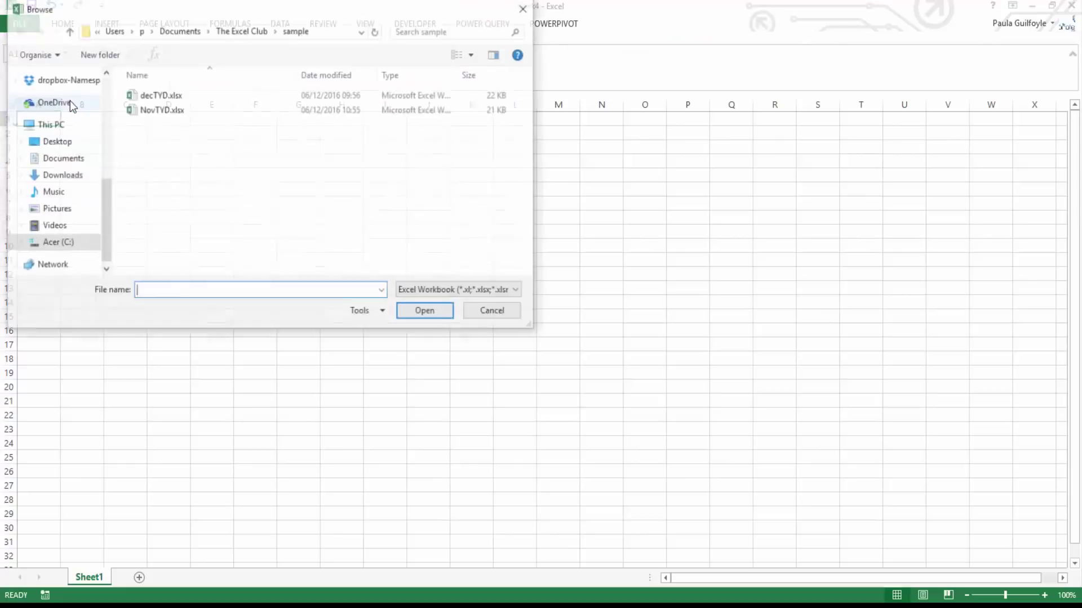
click(159, 109)
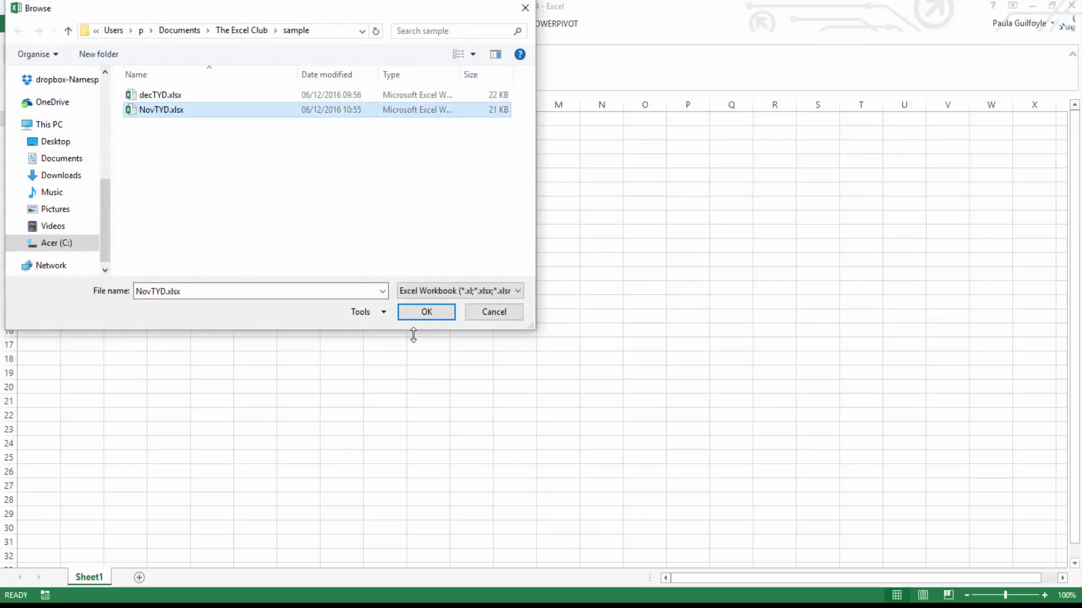
click(426, 311)
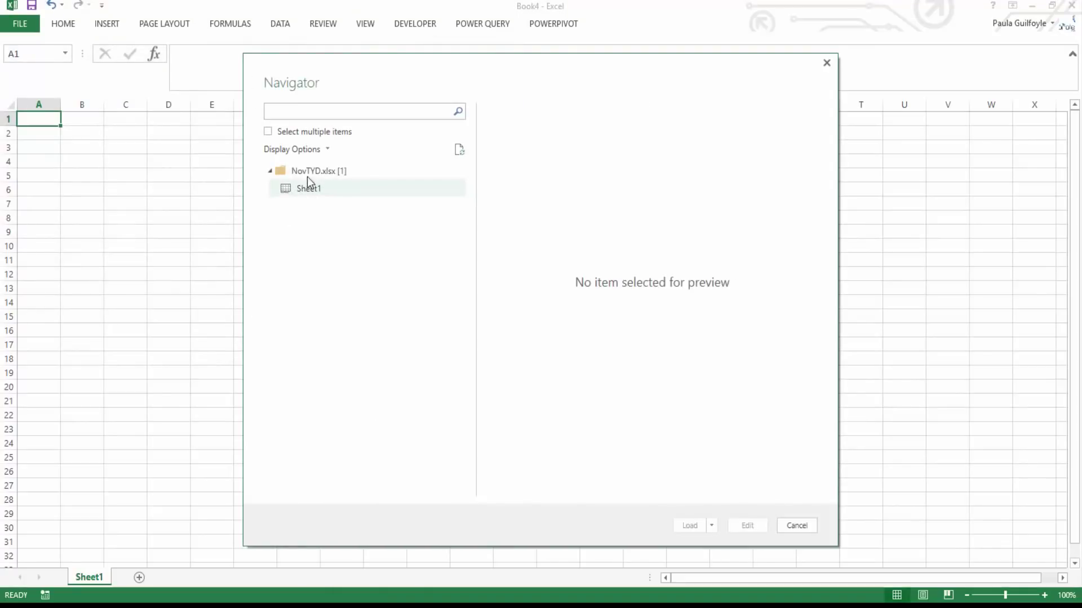
click(294, 188)
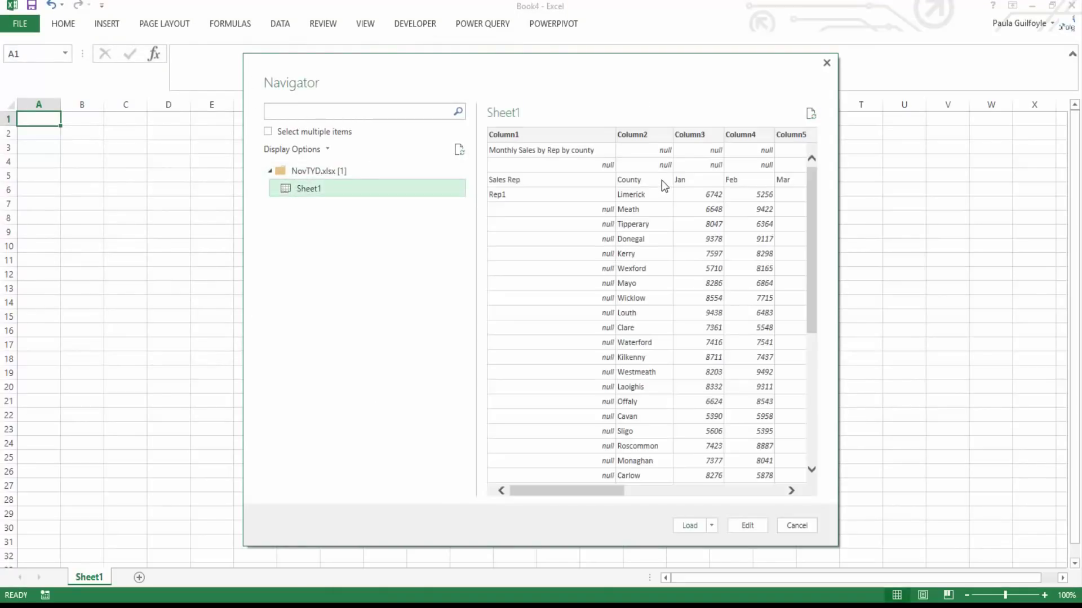
click(749, 529)
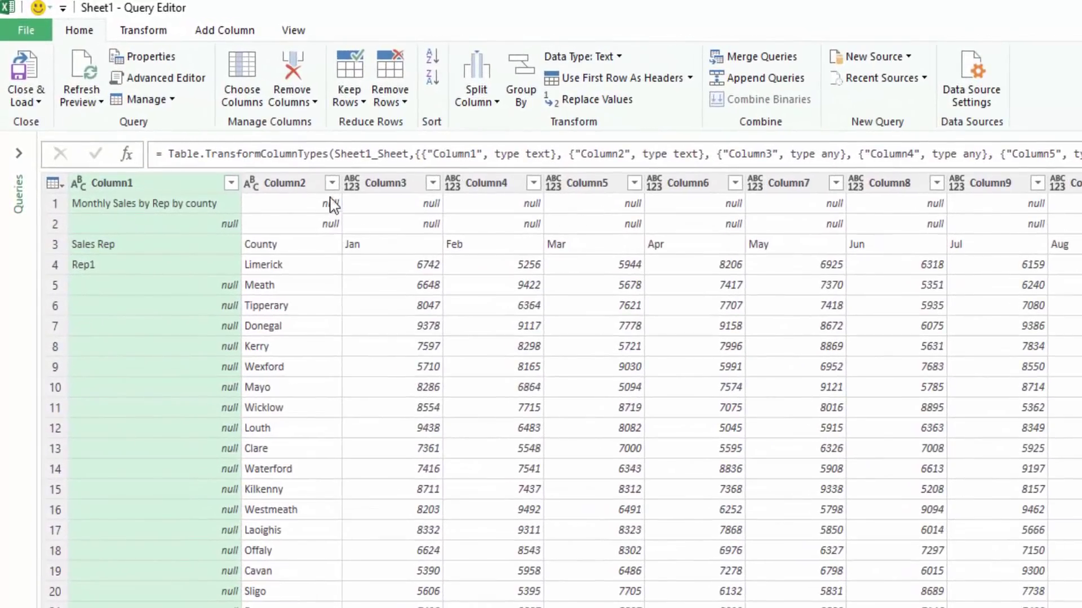
- Filter out the null rows in Column2
click(332, 183)
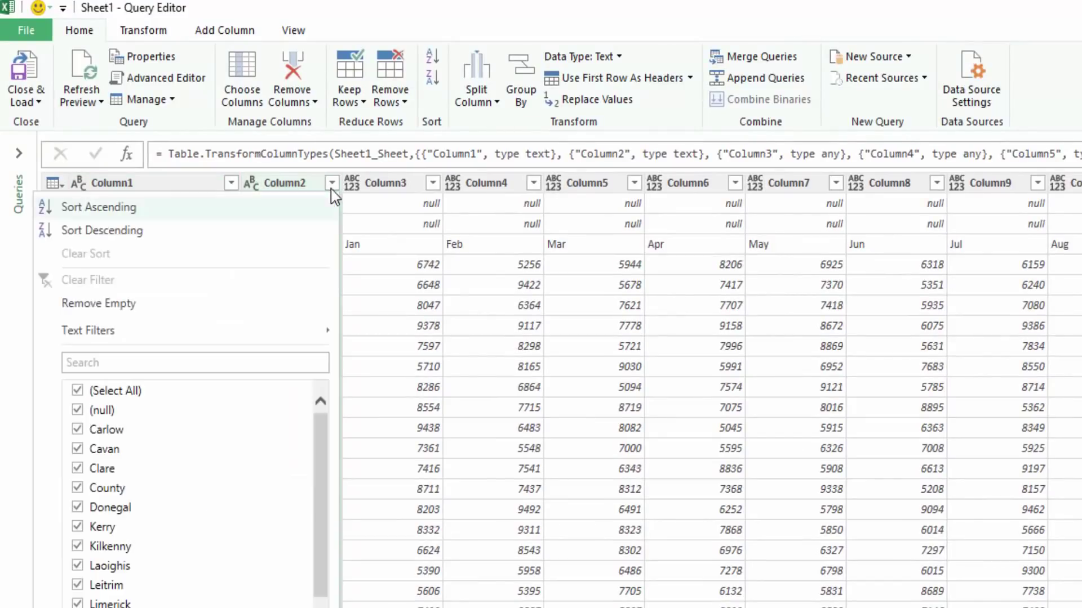
click(77, 410)
key(Return)
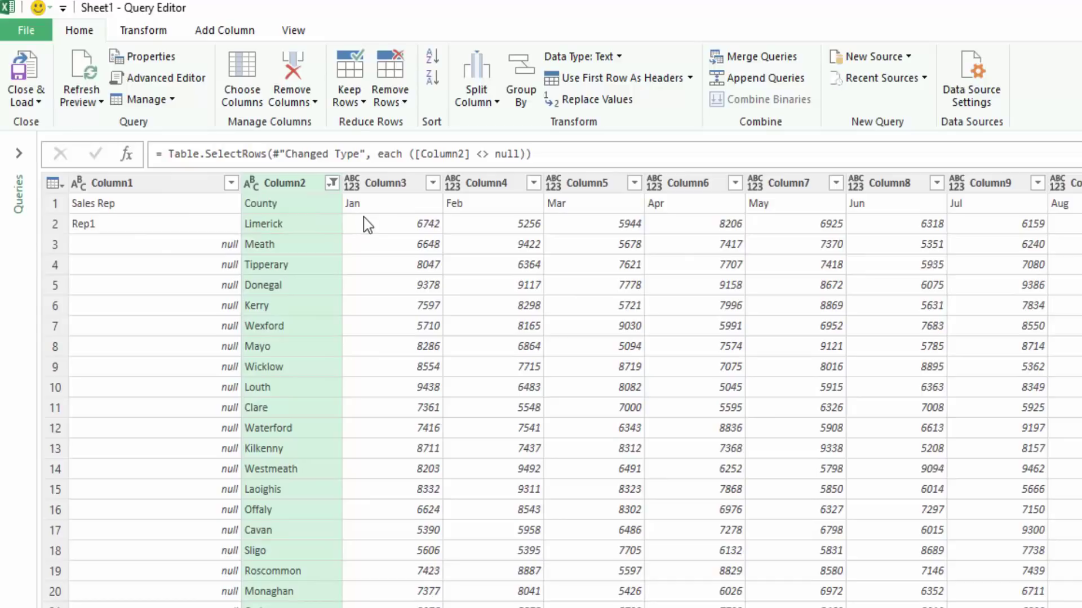
- Promote the first row to headers so columns read Sales Rep, County, Jan onward
click(62, 184)
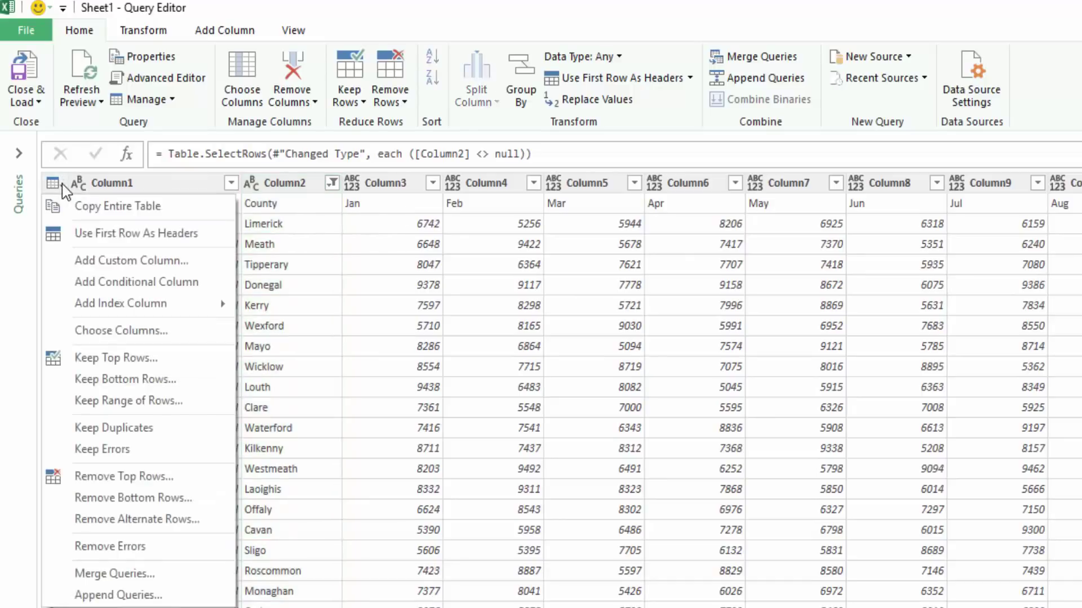
click(95, 238)
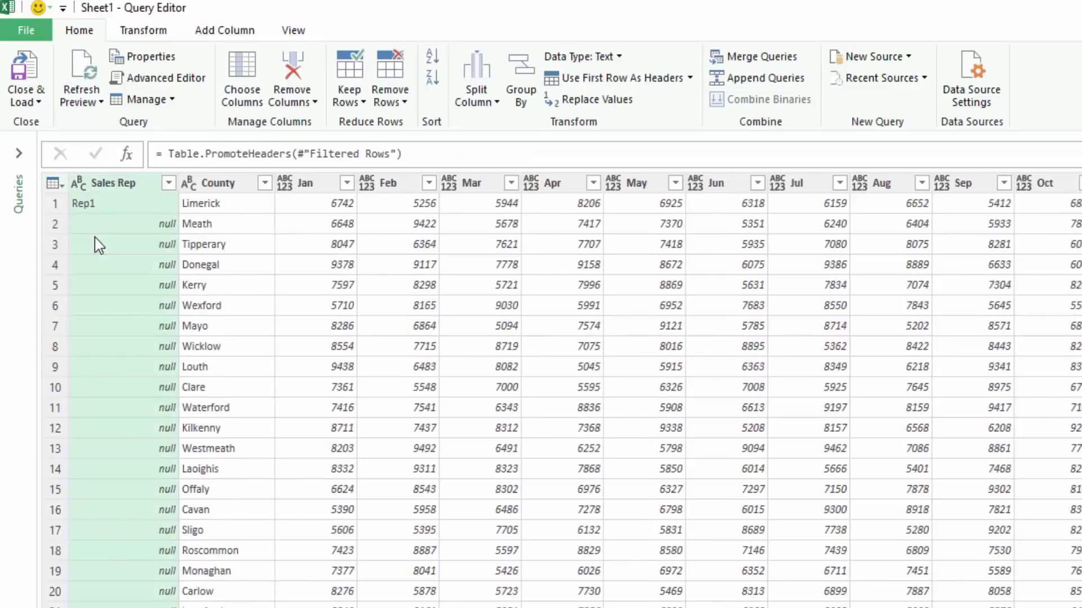
click(95, 238)
click(149, 35)
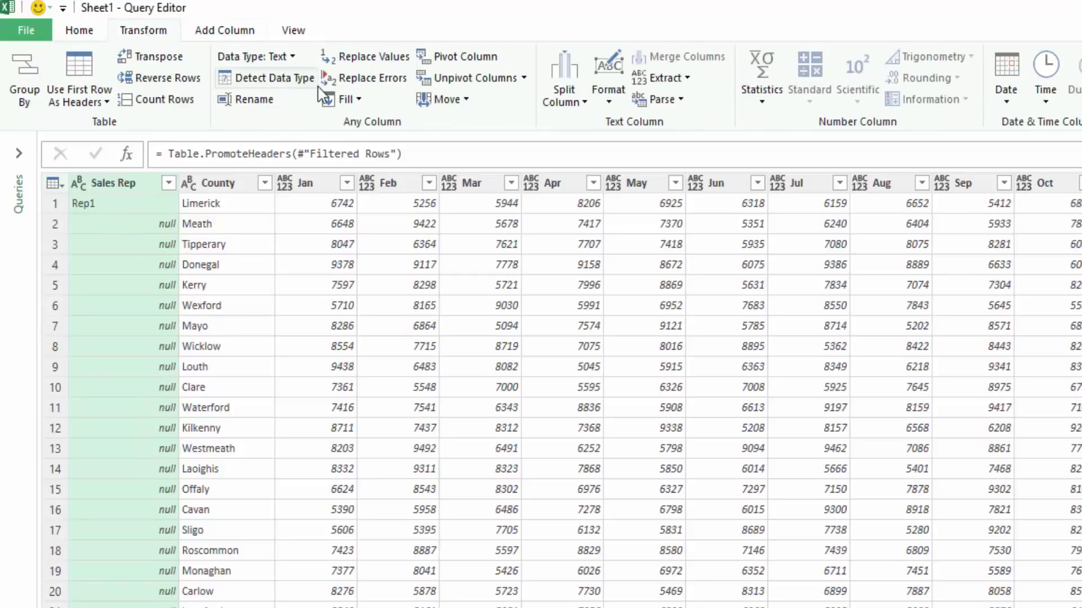
click(345, 101)
click(363, 123)
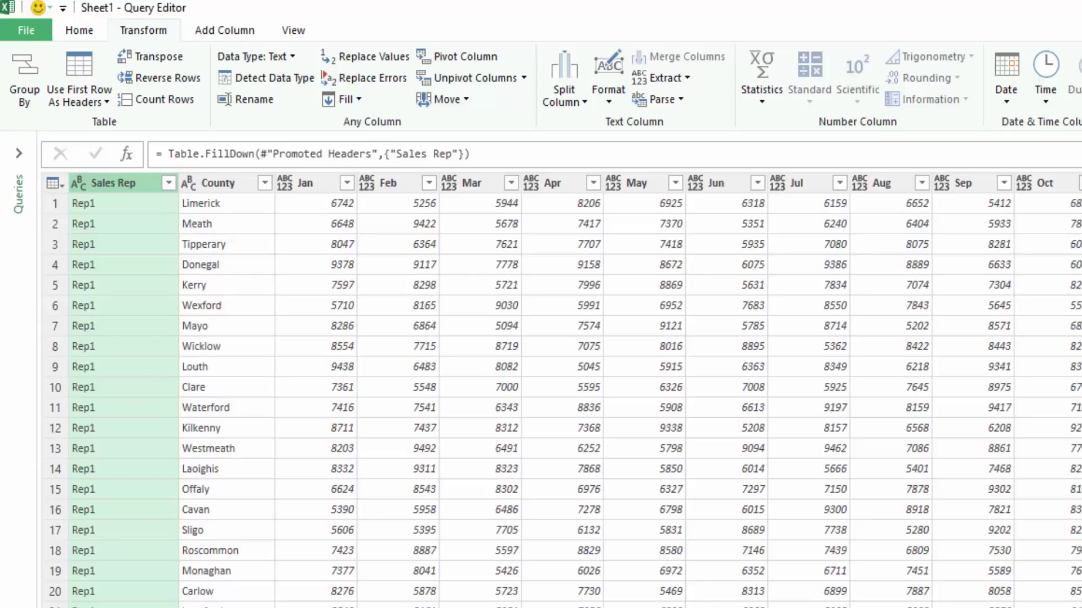
scroll(563, 400, down, 13)
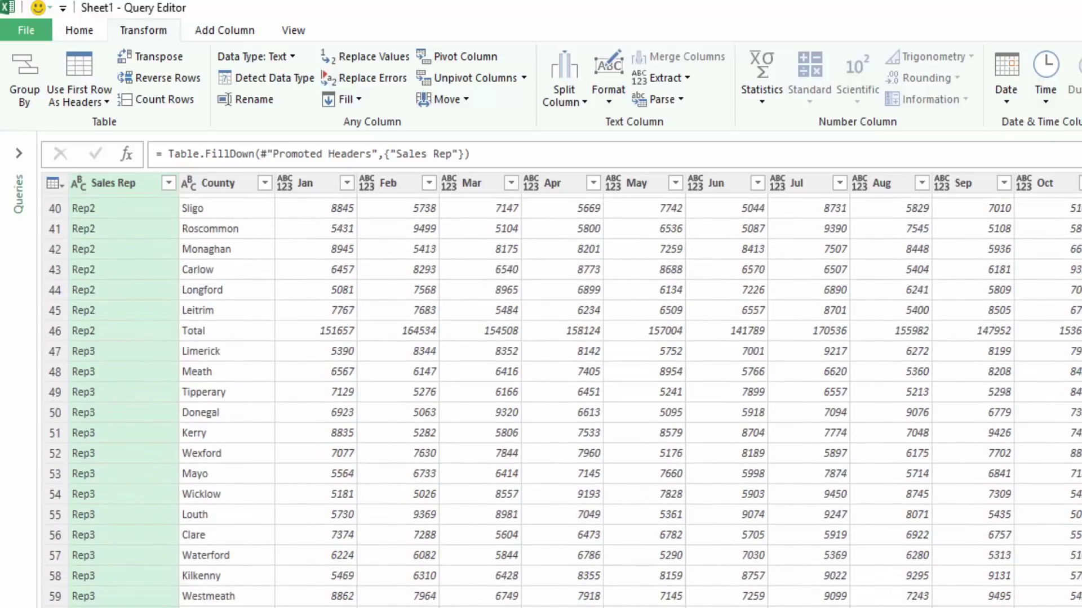
scroll(563, 400, up, 13)
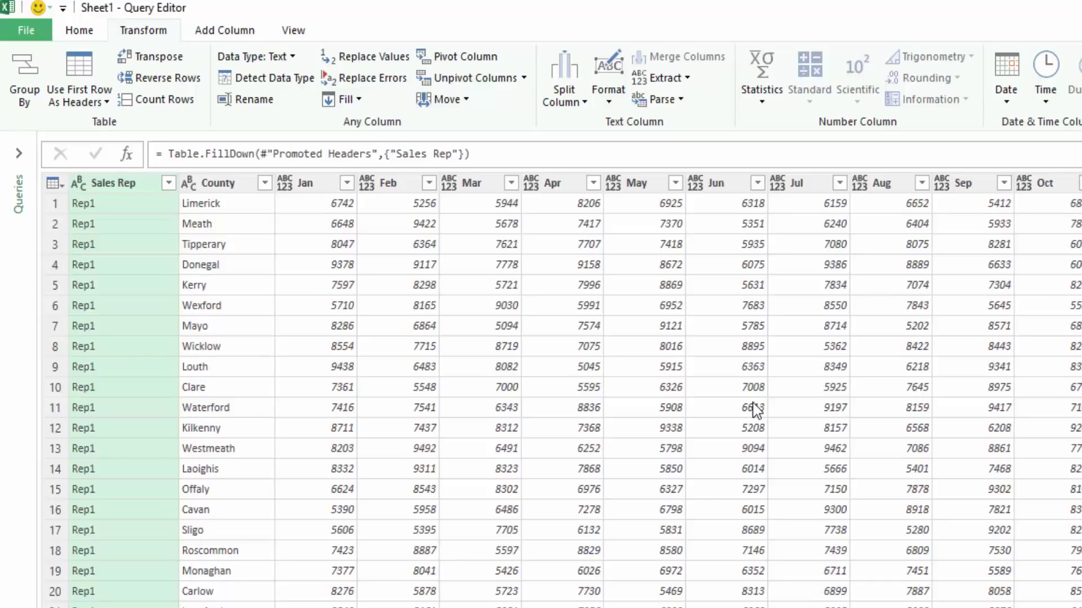
- Select the Jan through Nov columns and unpivot them into Attribute and Value columns
click(303, 185)
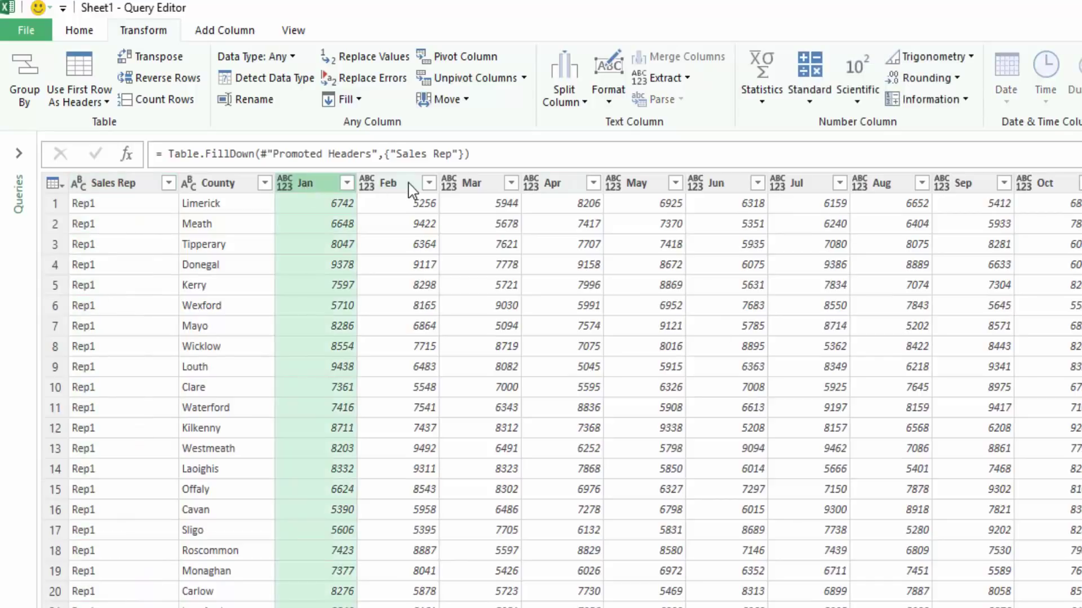
shift+click(414, 188)
shift+click(472, 184)
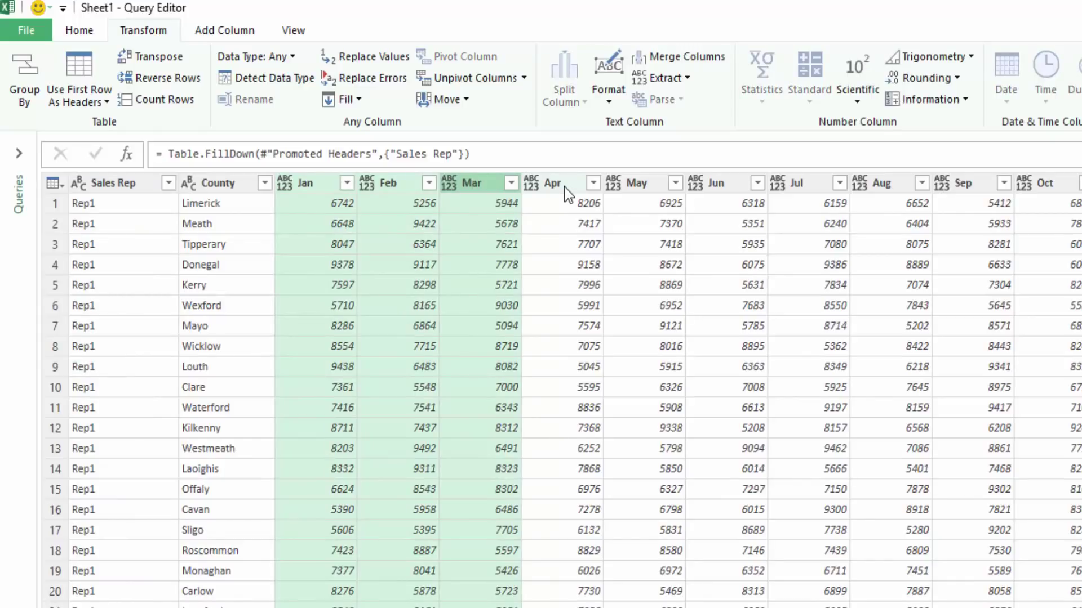
key(ctrl+shift+Right)
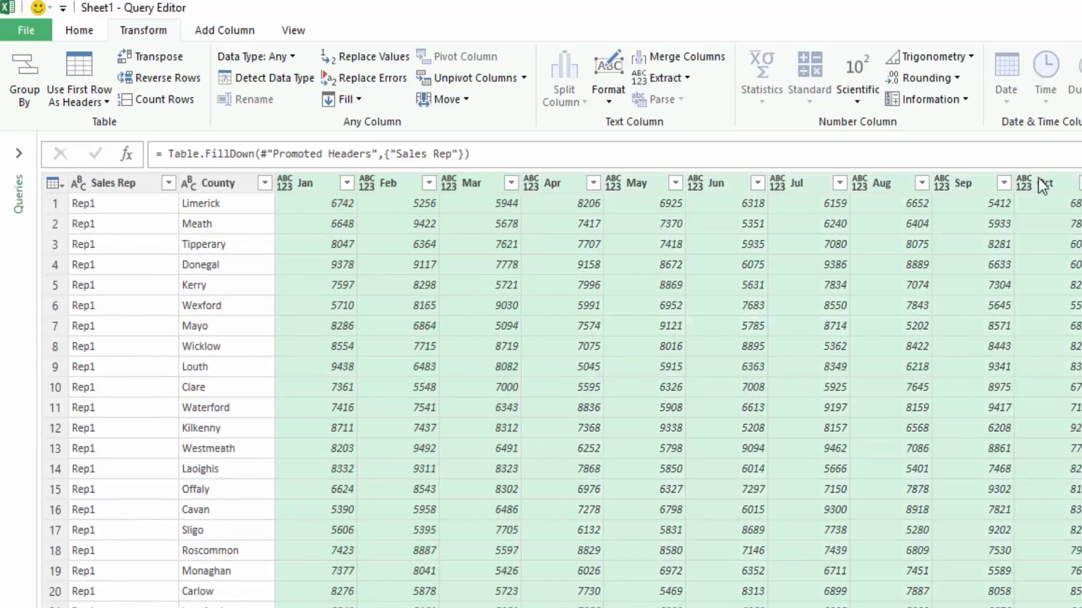
click(489, 84)
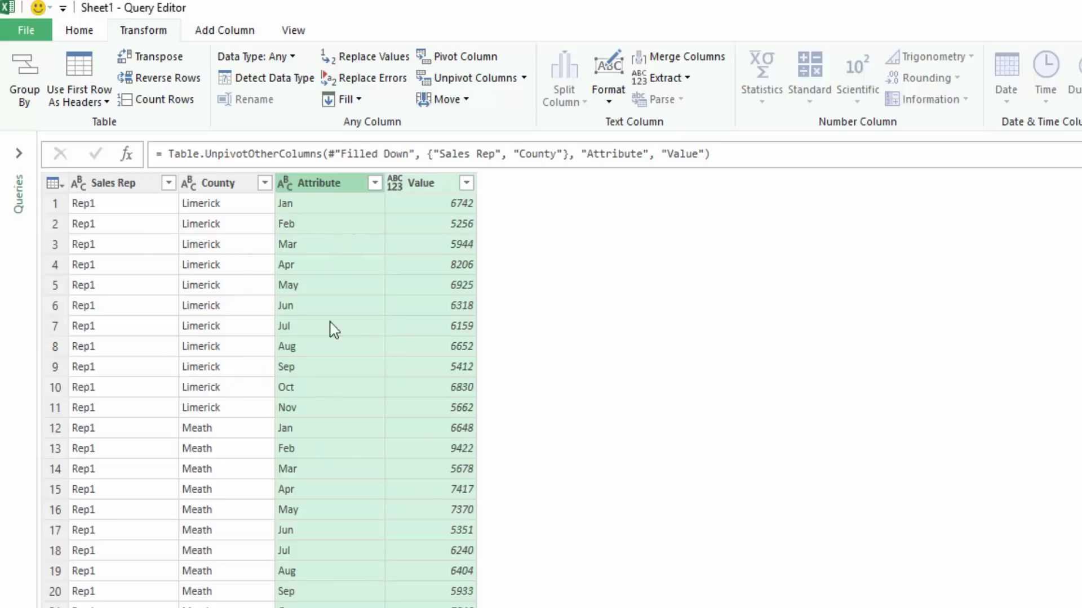
- Rename the Attribute column to Month
click(327, 186)
right_click(327, 187)
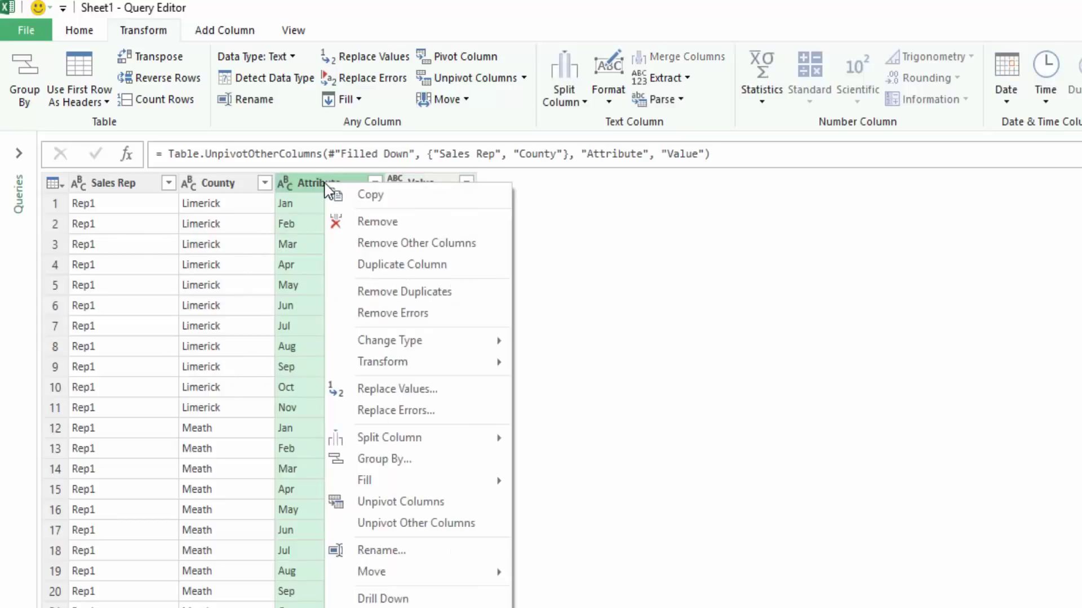
click(254, 102)
text(Month)
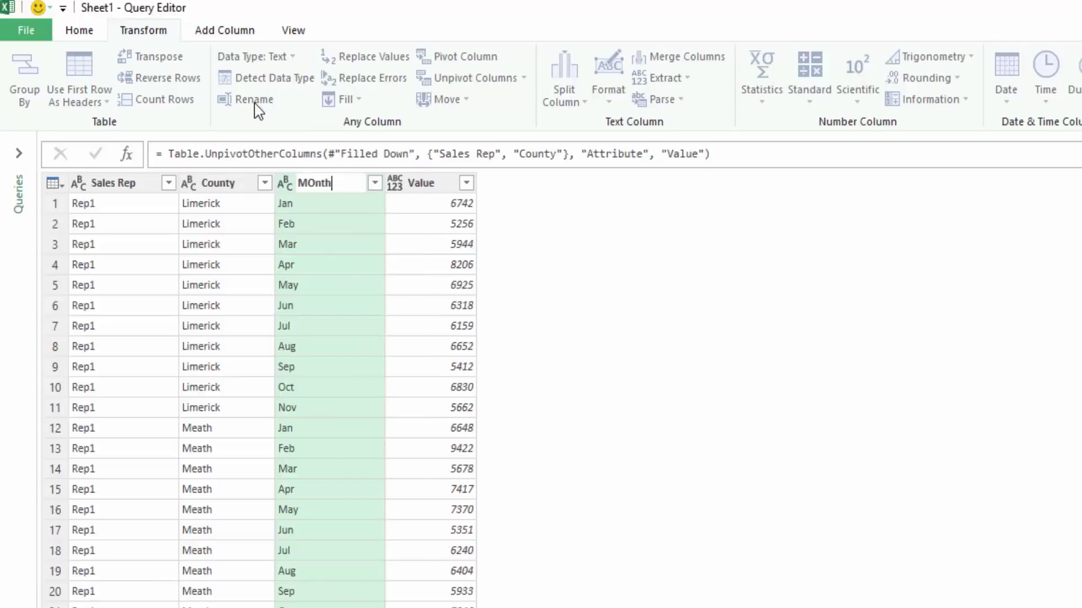
key(Return)
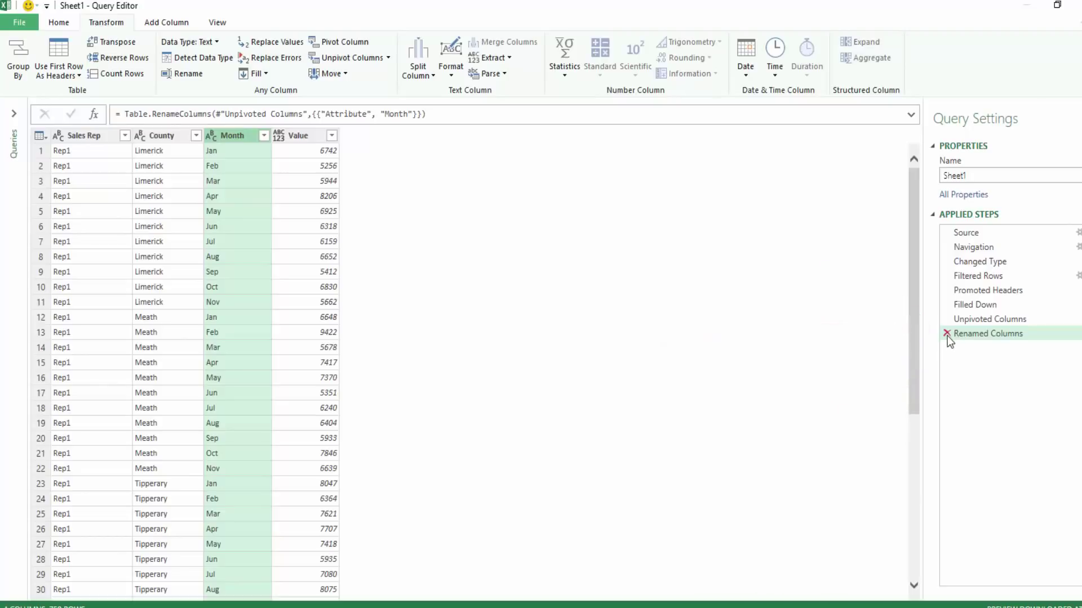
click(947, 333)
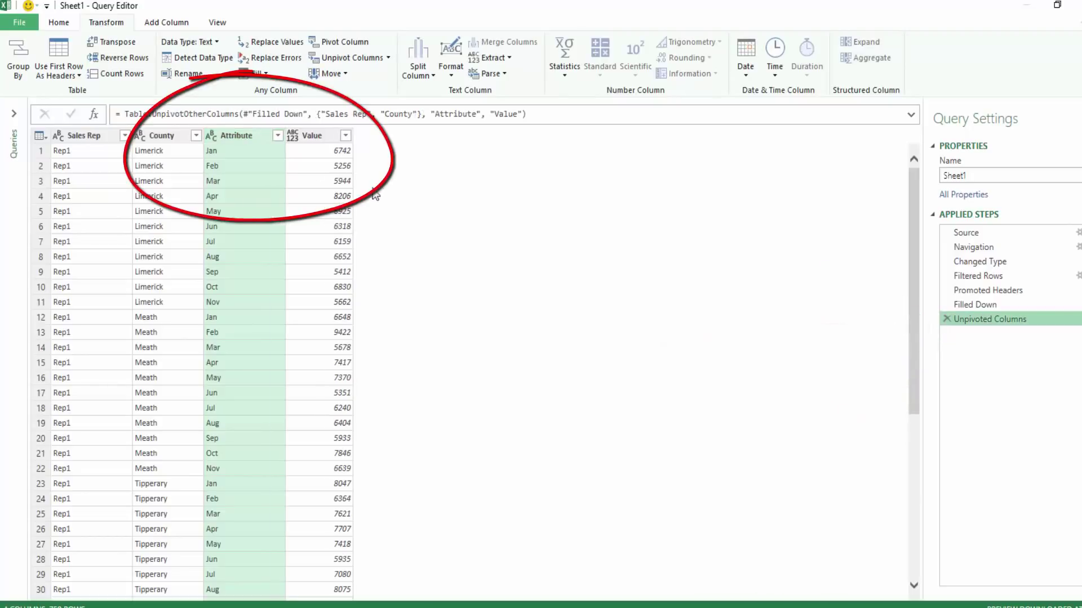
click(181, 72)
text(Month)
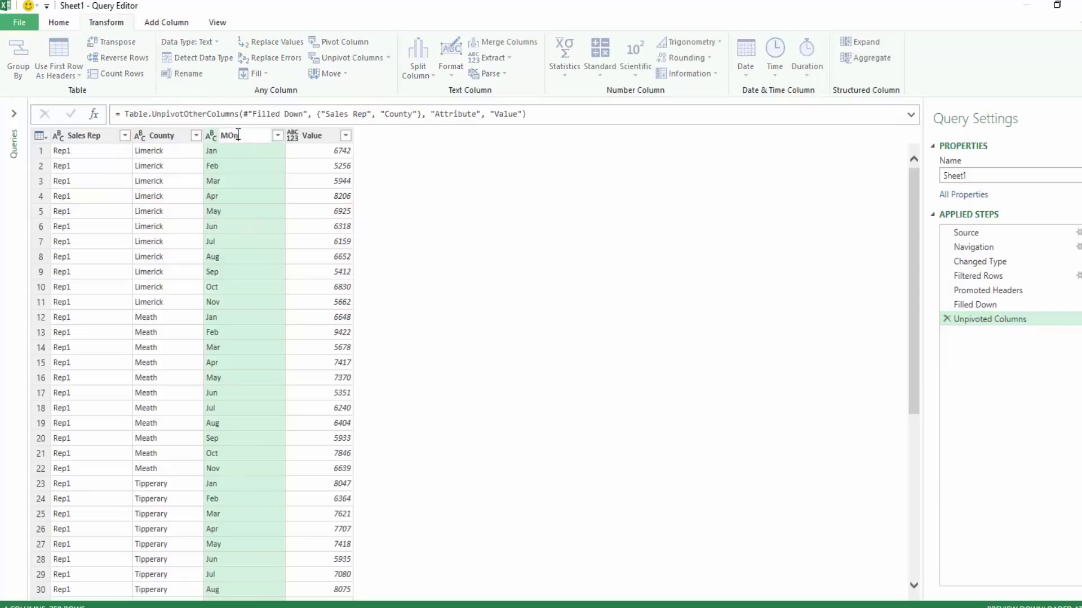
key(Return)
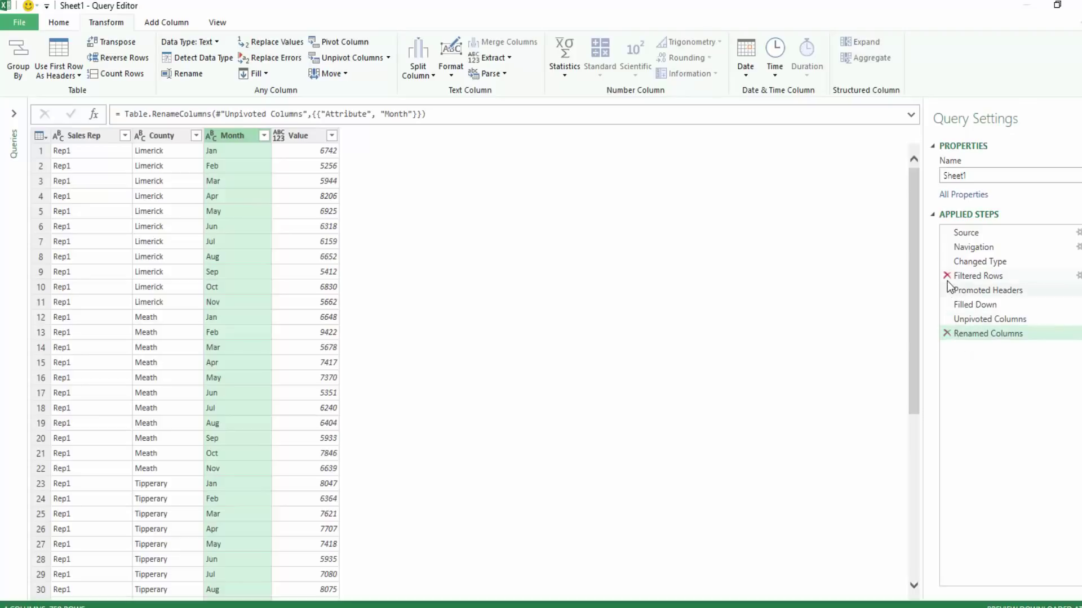
- Close & Load the query as a table on Sheet2 and select a cell inside it
click(20, 23)
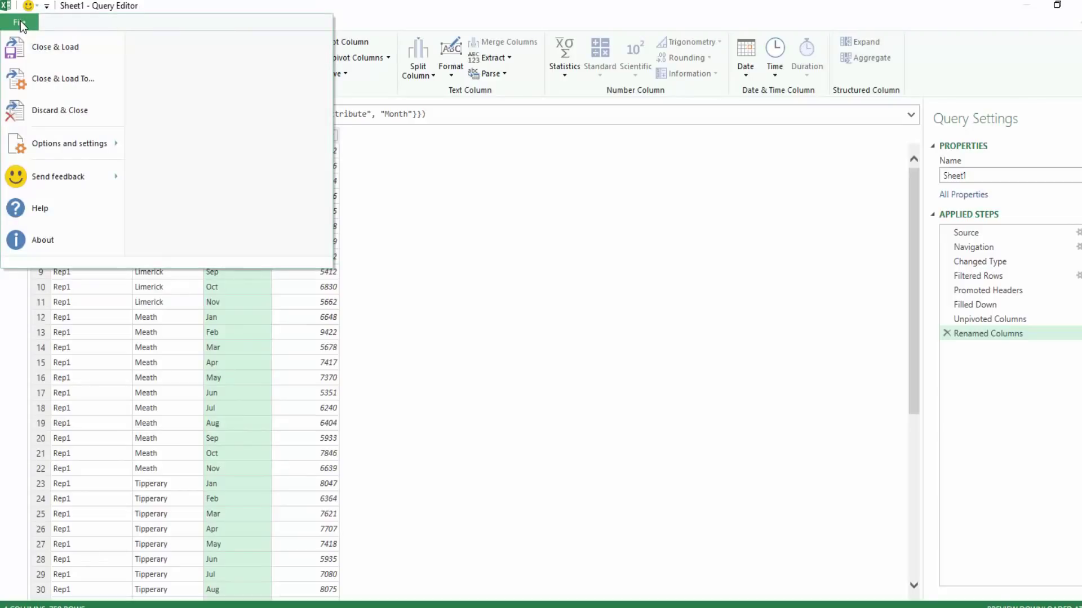
click(41, 49)
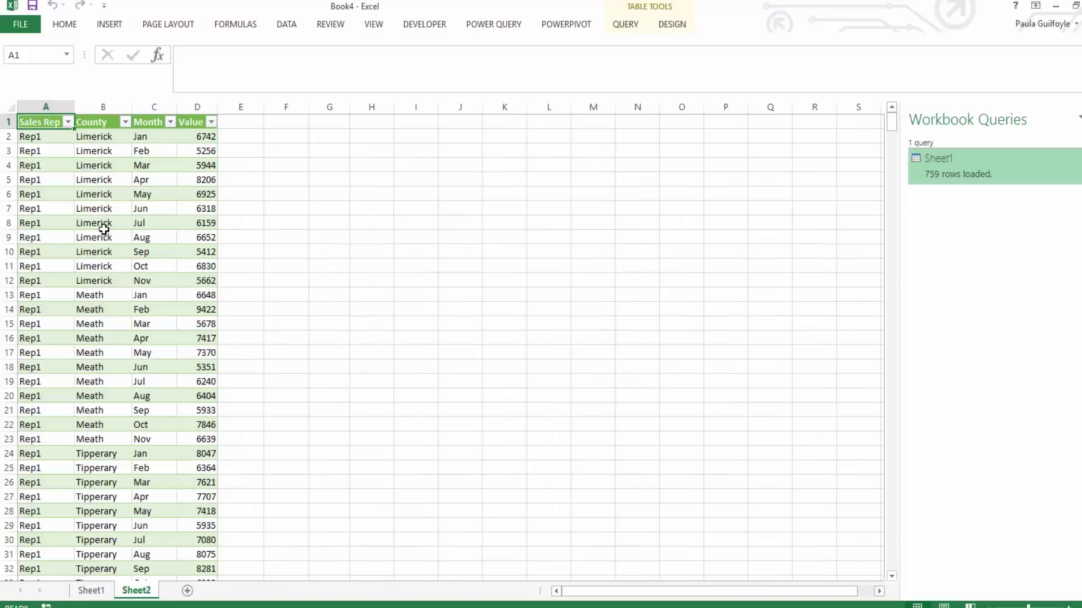
click(102, 240)
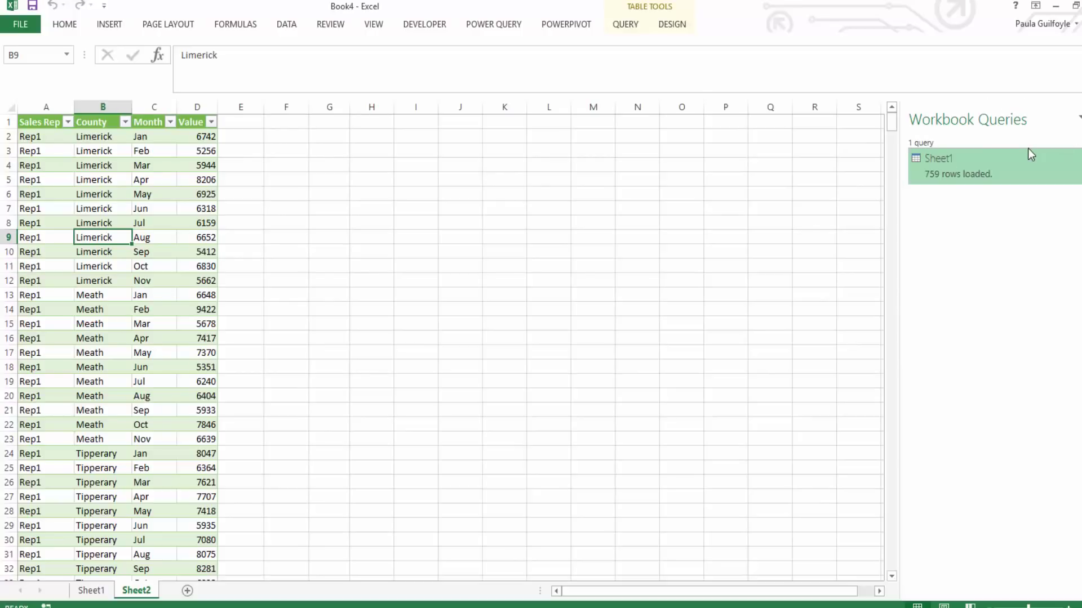
- Insert the recommended line PivotChart of Sum of Value by Month, moved and enlarged beside the pivot table
click(108, 23)
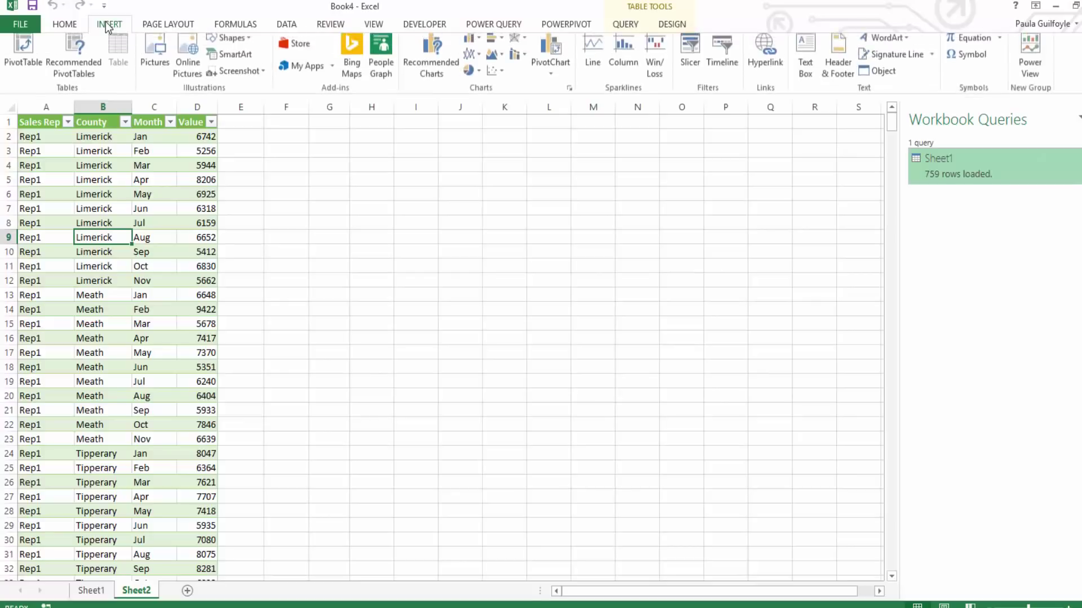
click(425, 81)
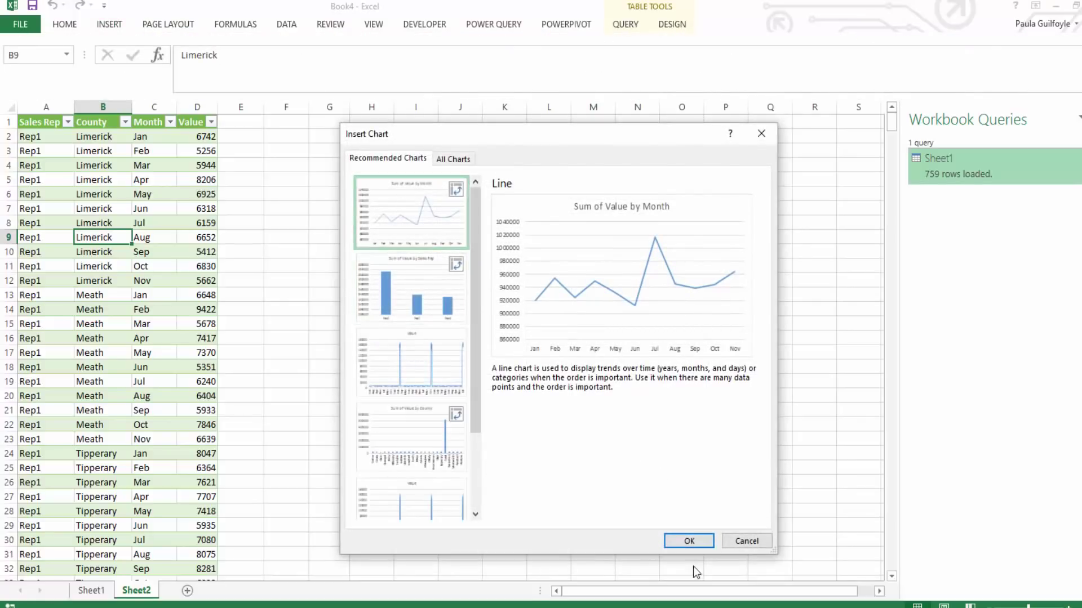
click(689, 541)
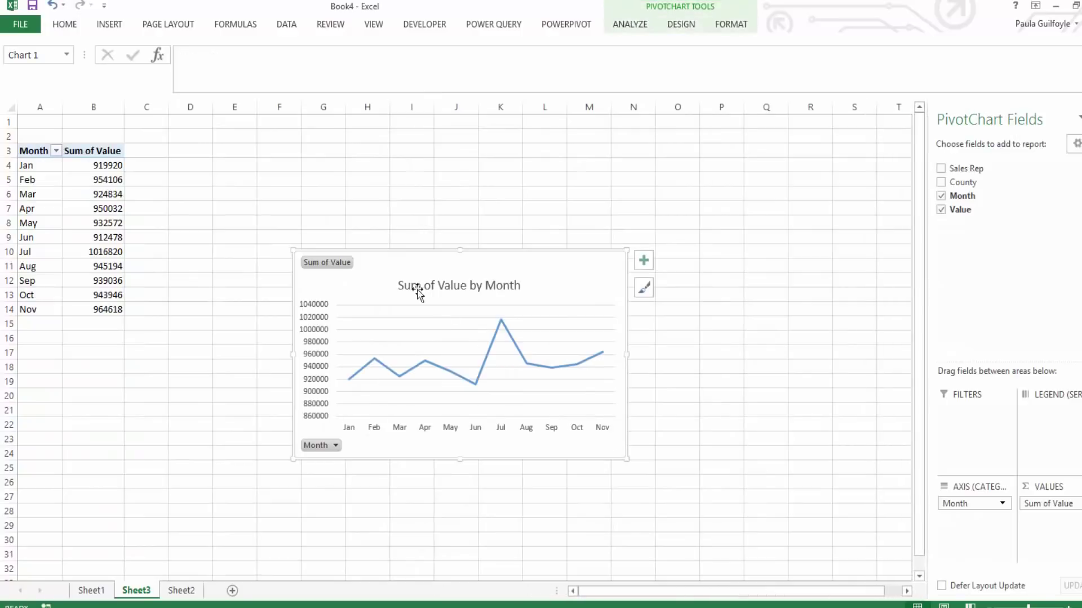
drag(411, 272, 283, 137)
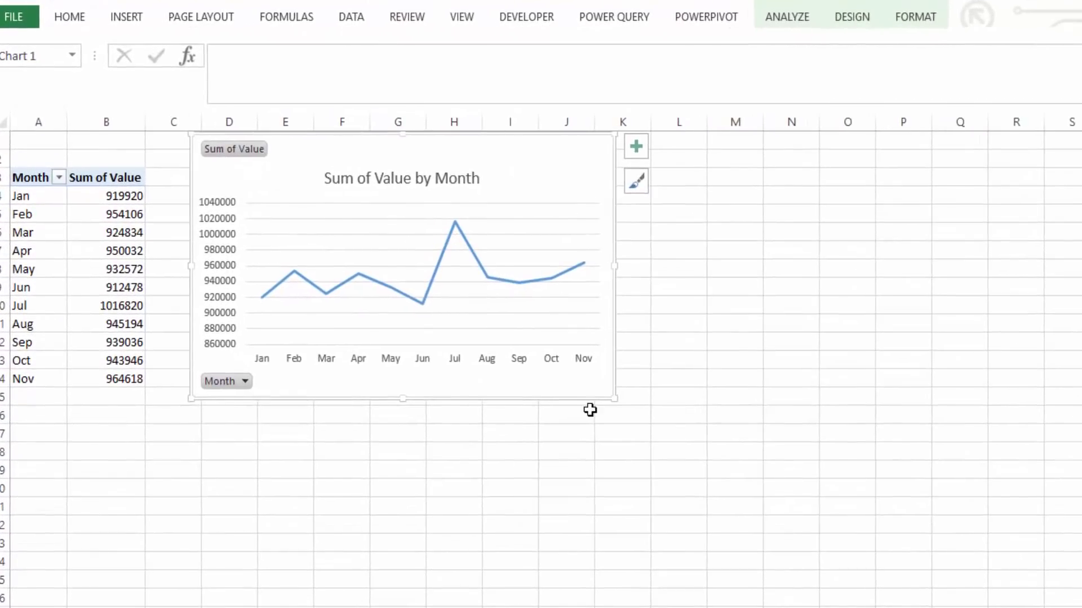
drag(613, 397, 872, 417)
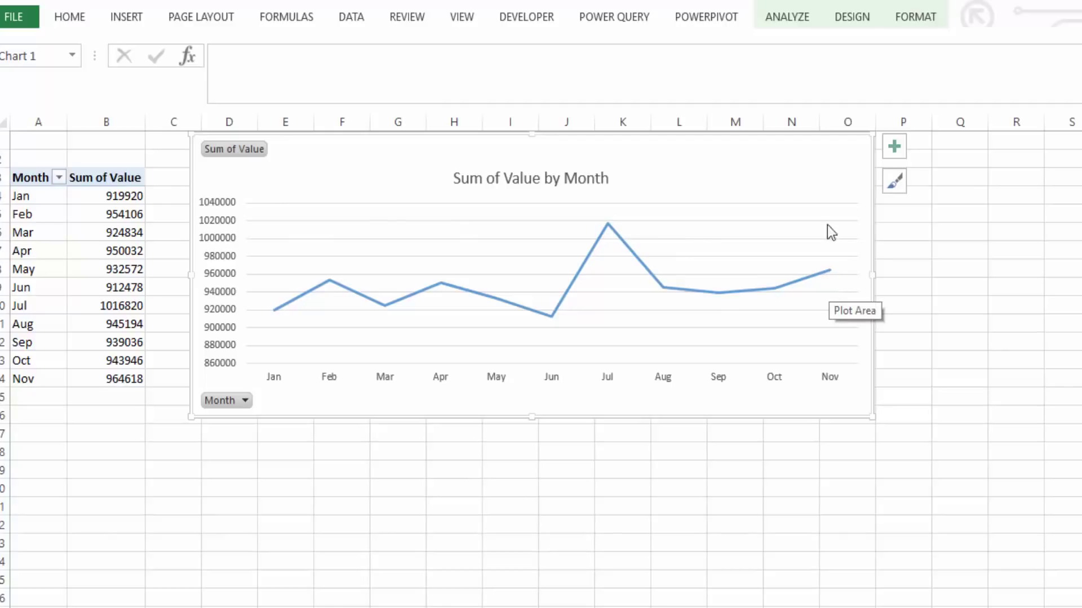
- Add a County slicer to the PivotChart and widen it
click(787, 16)
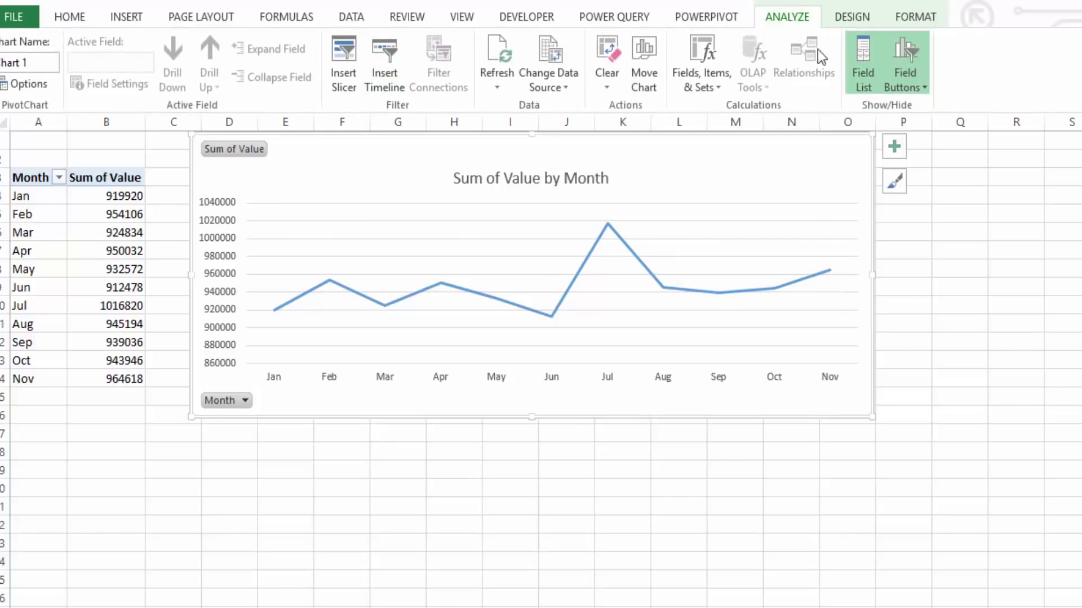
click(353, 83)
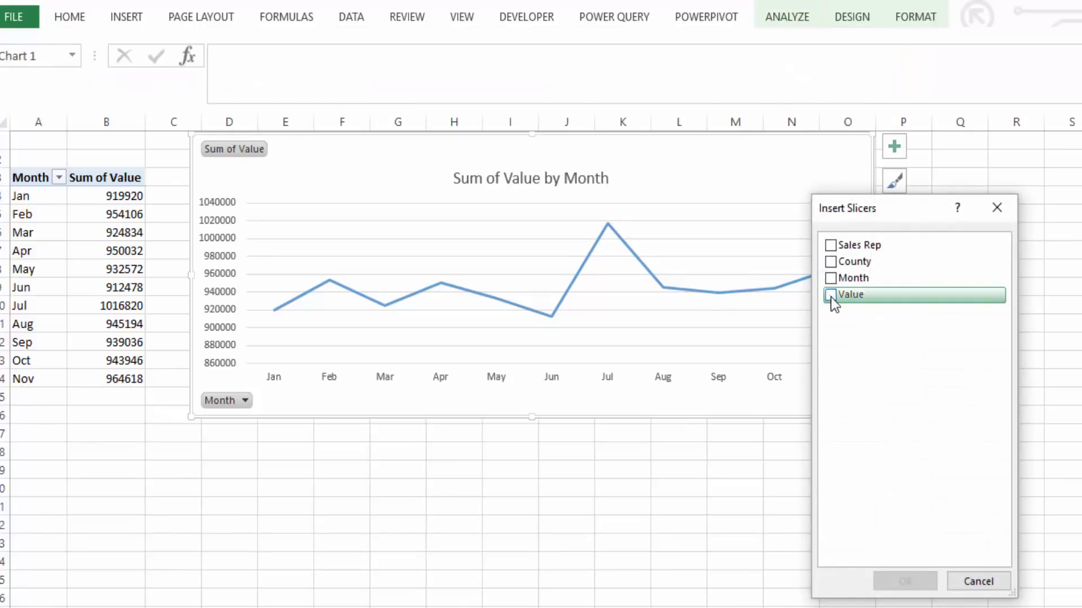
click(831, 262)
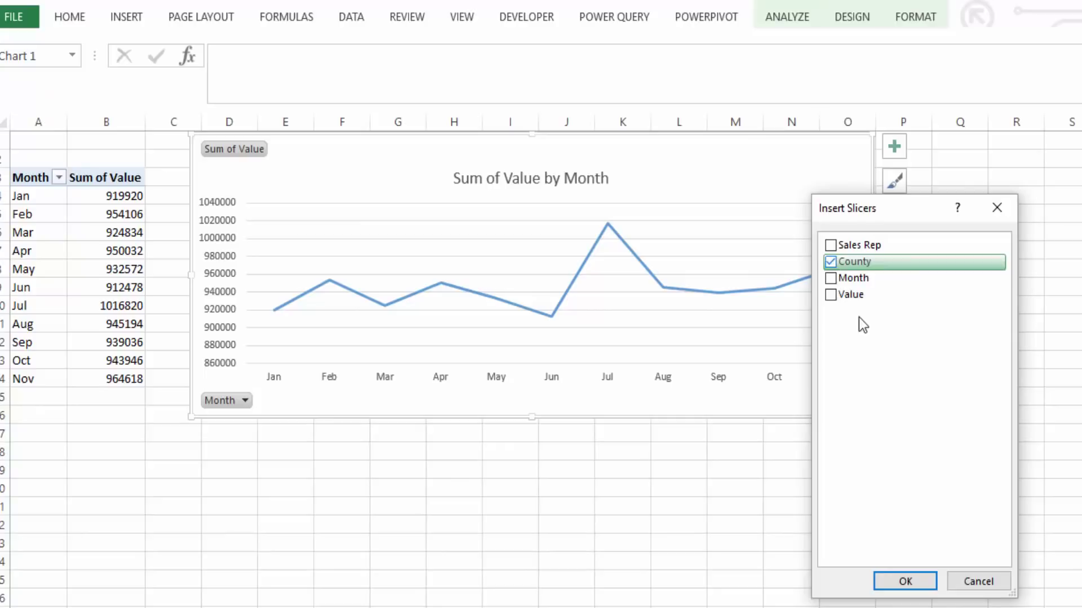
click(900, 582)
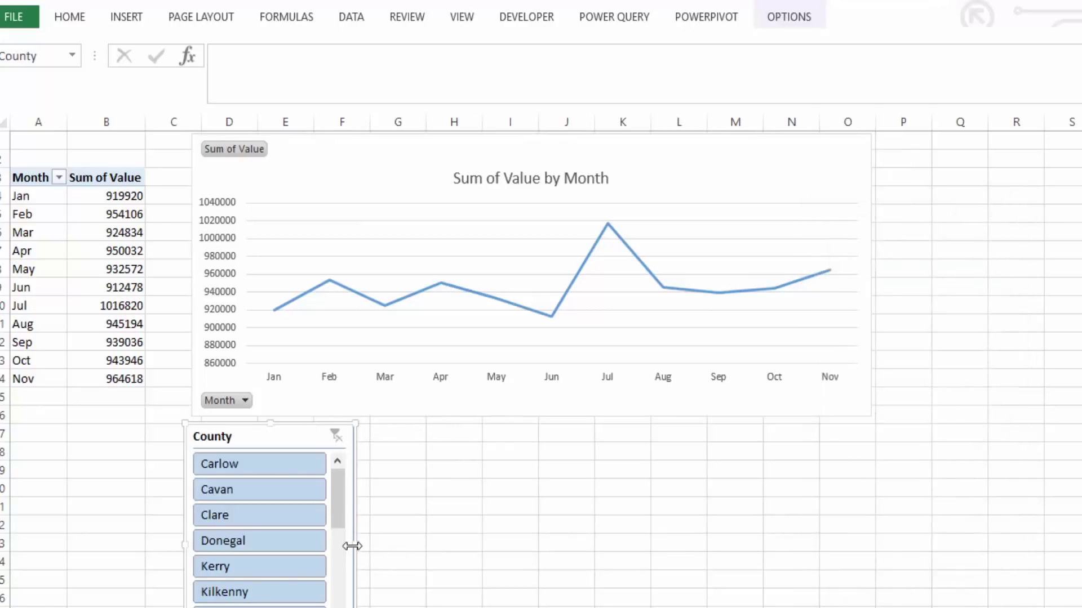
drag(350, 546, 669, 512)
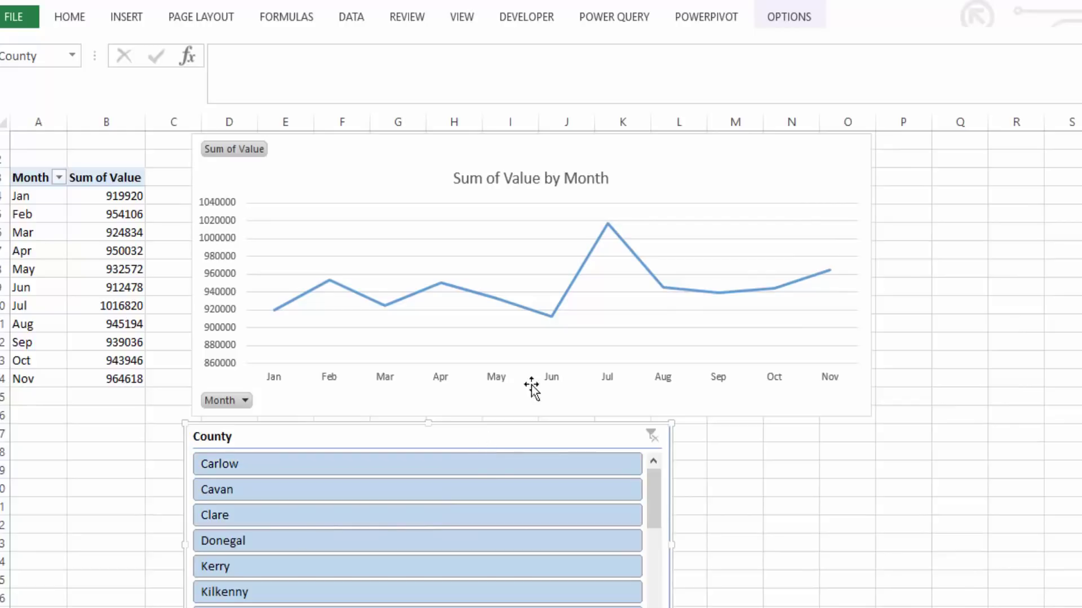
- Set the County slicer's buttons to 3 columns
click(789, 13)
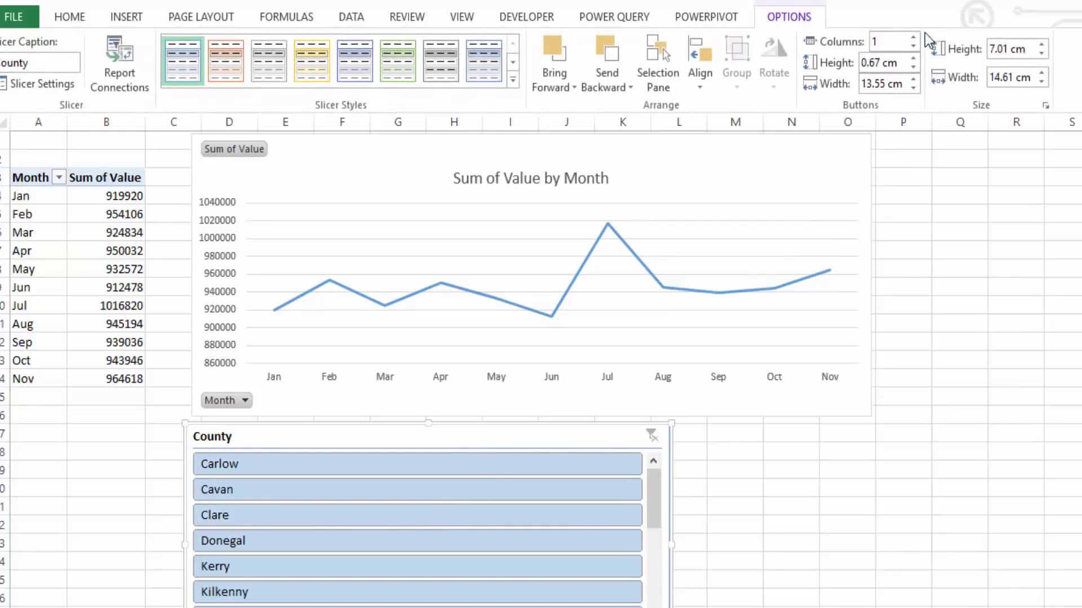
click(917, 38)
click(917, 39)
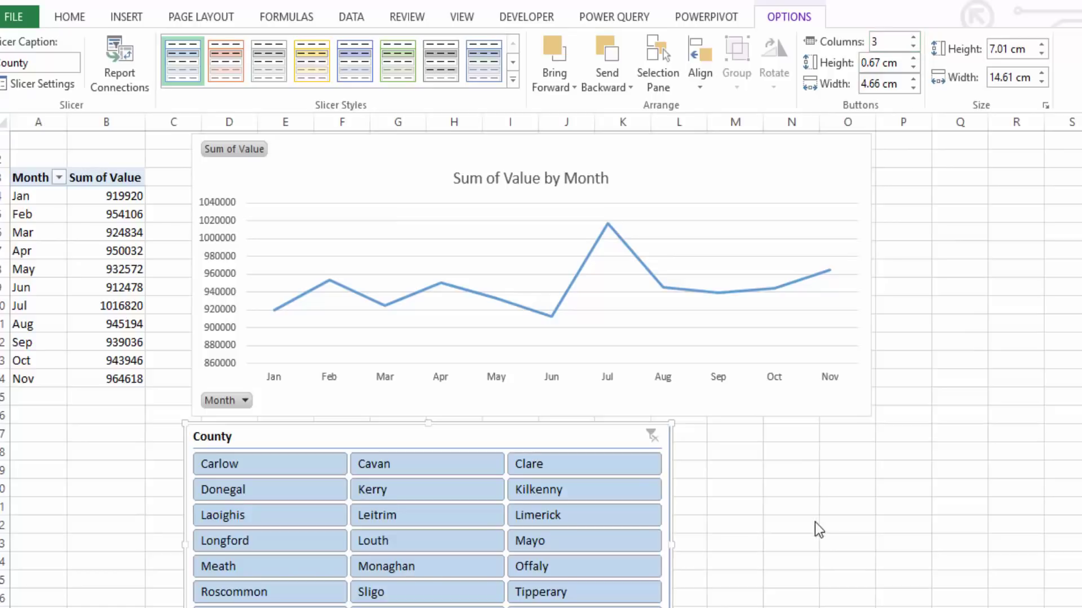
key(Escape)
- Add a Sales Rep slicer to the PivotChart and place it beside the County slicer
click(569, 319)
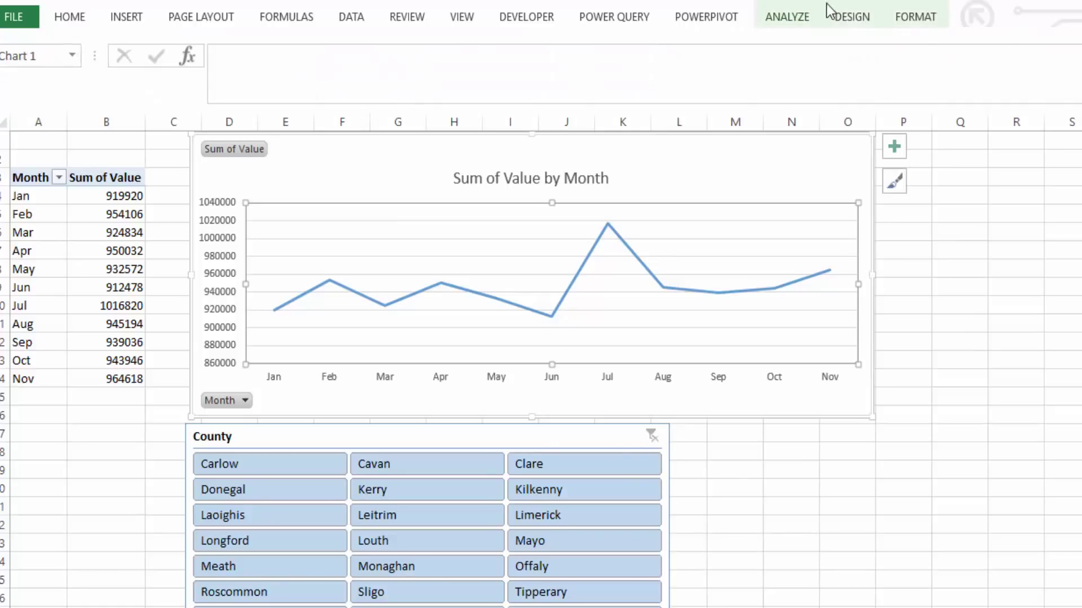
click(799, 17)
click(353, 76)
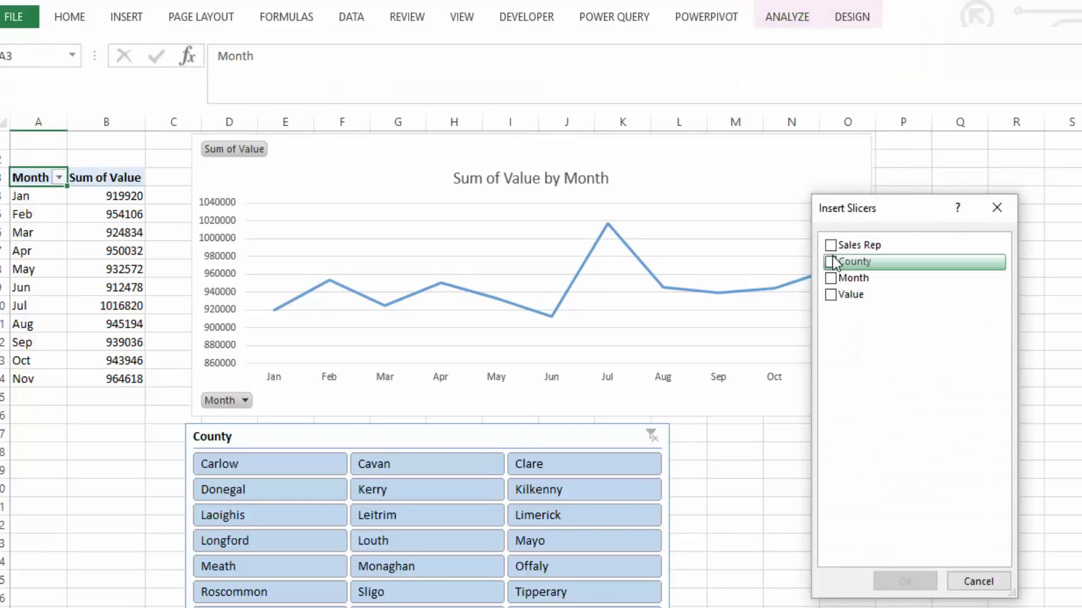
click(831, 245)
click(905, 582)
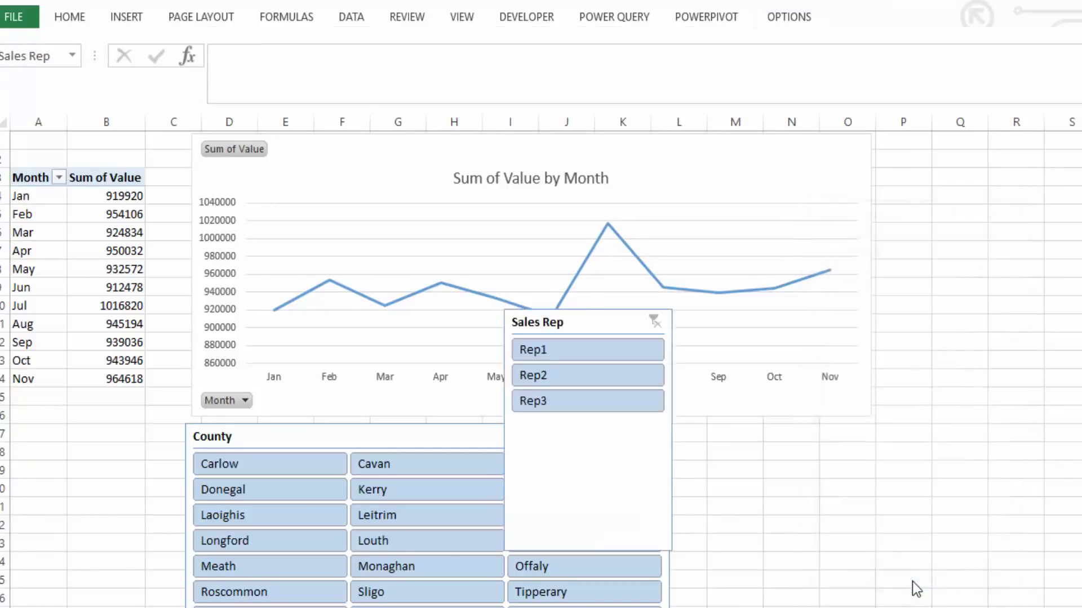
drag(586, 322, 774, 438)
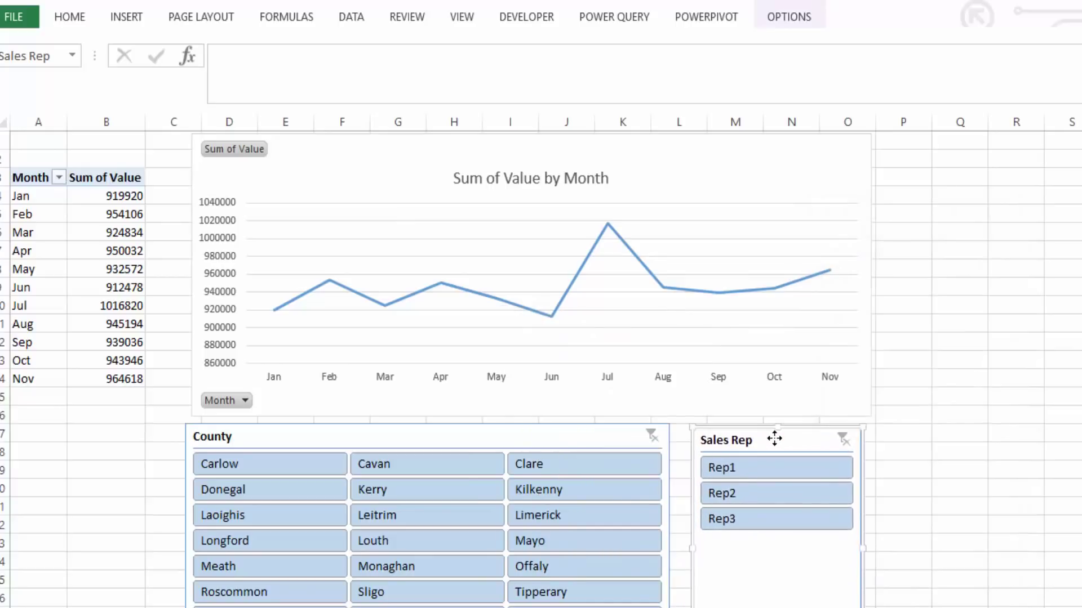
- Test filtering by Rep3, Clare, Carlow and Rep2, then clear both slicer filters
click(755, 522)
click(607, 473)
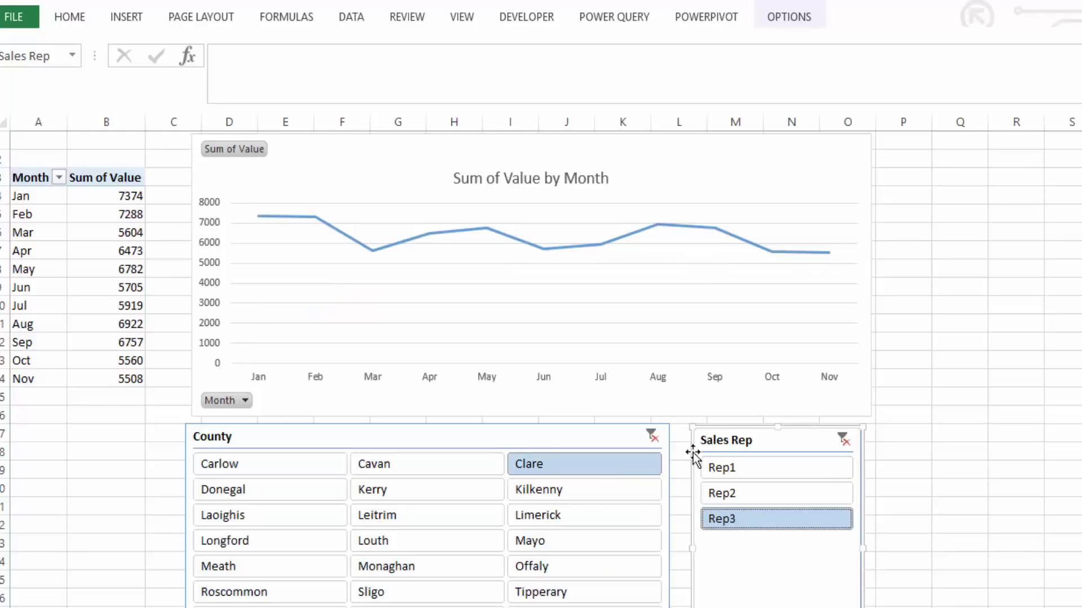
click(284, 468)
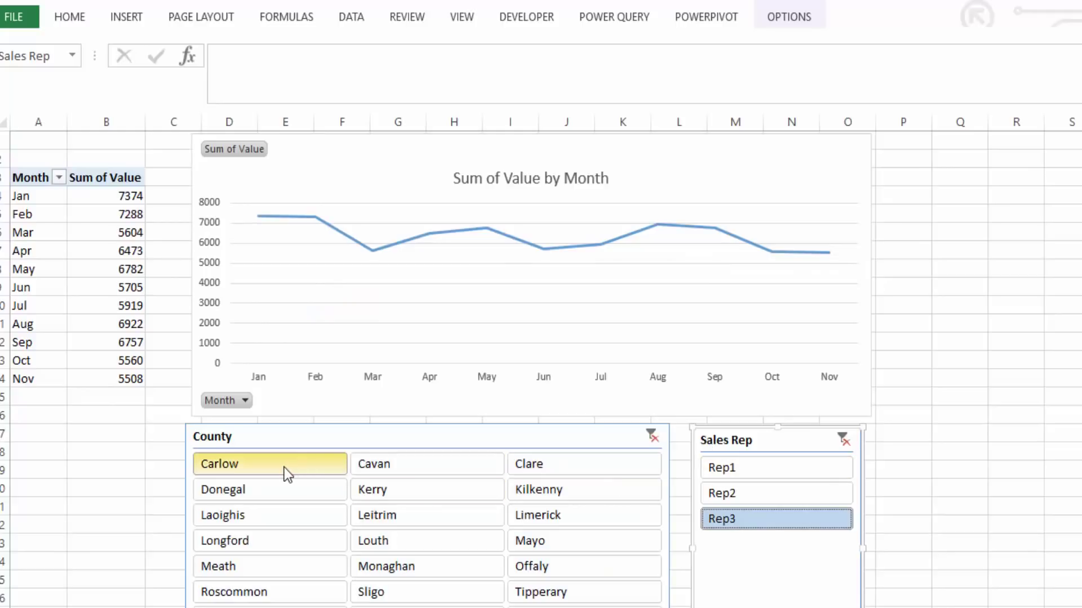
click(765, 497)
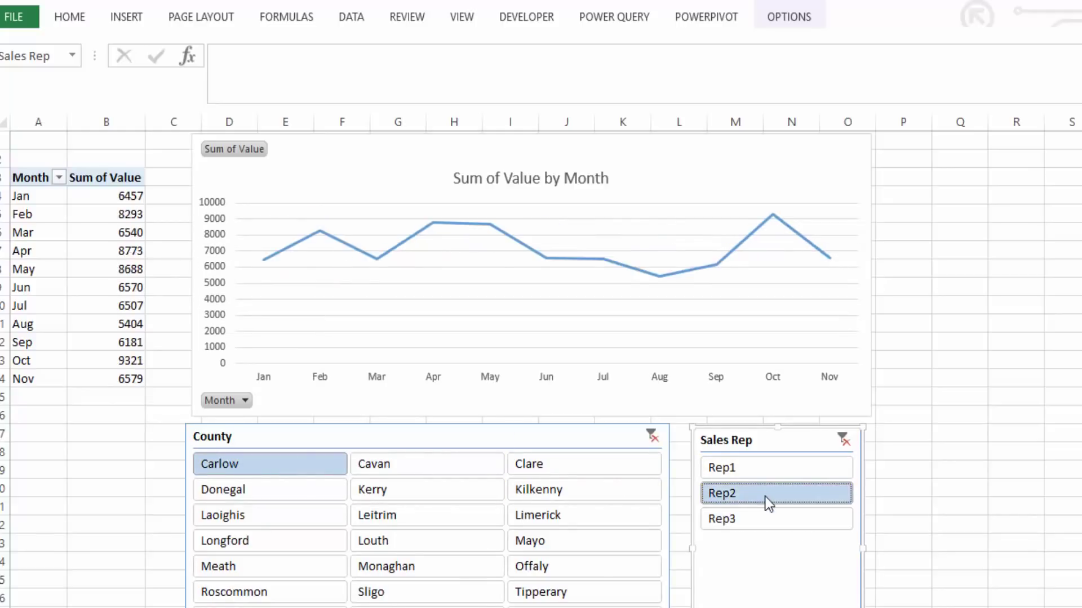
click(843, 440)
click(649, 436)
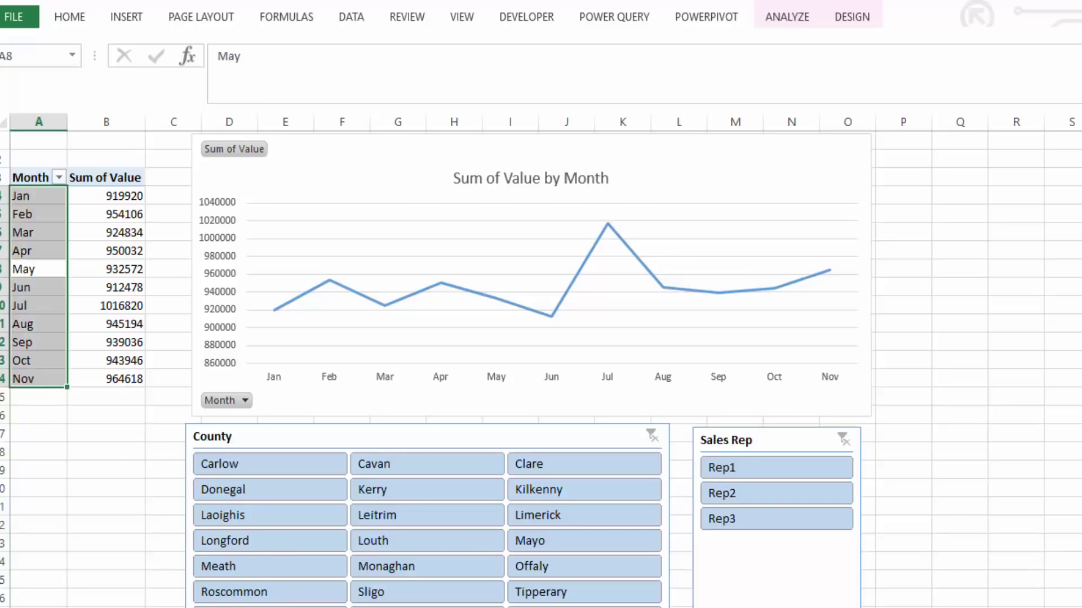
- Switch to the data table sheet and open the Sheet1 query for editing from Workbook Queries
key(ctrl+Page_Down)
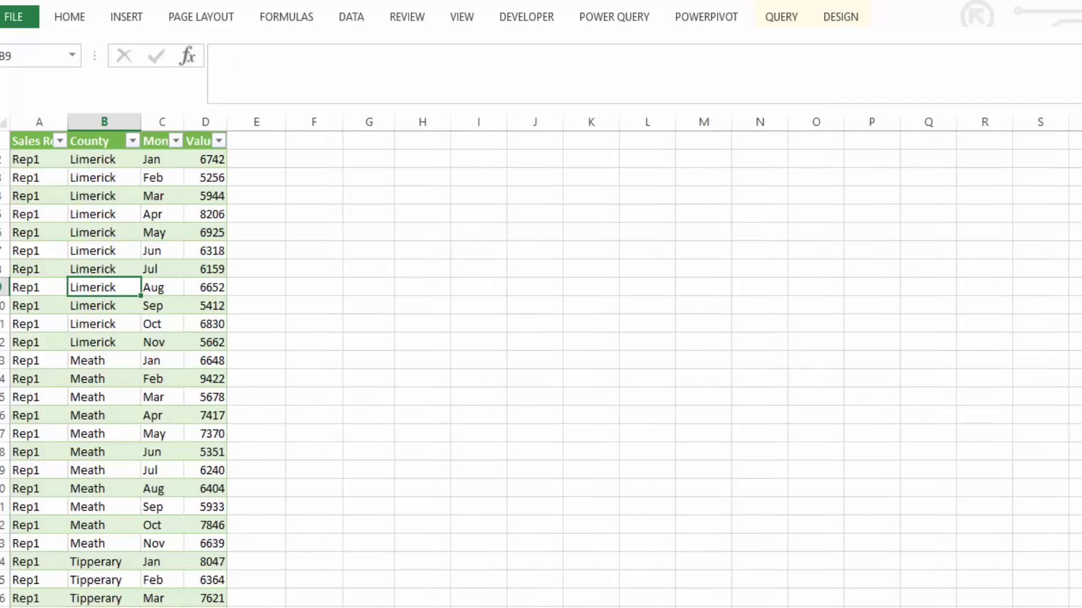
mouse_move(990, 187)
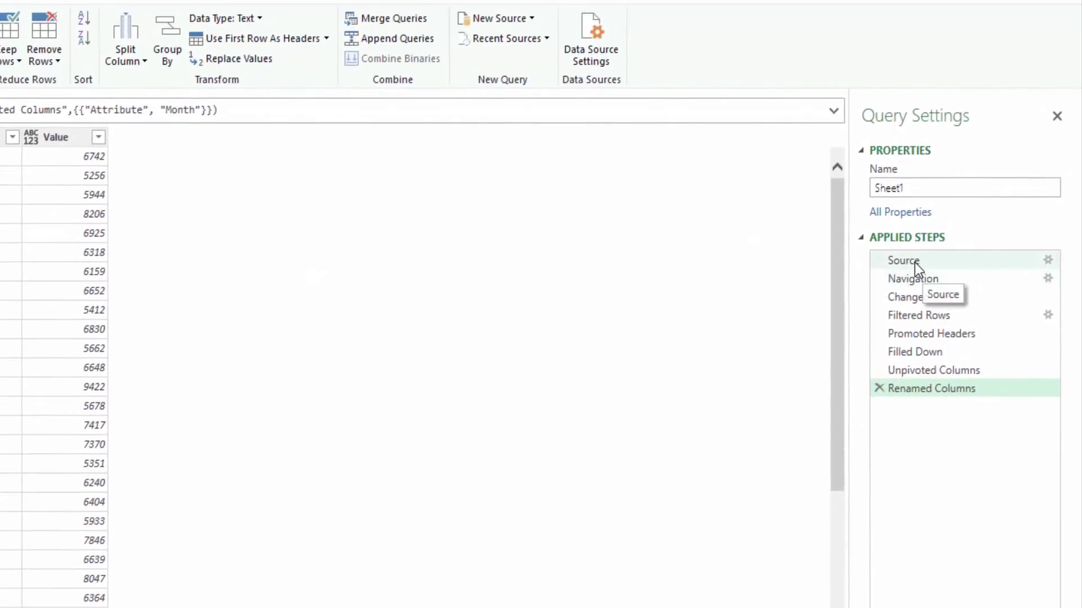
- Change the Source step's file from NovTYD.xlsx to decTYD.xlsx
click(914, 262)
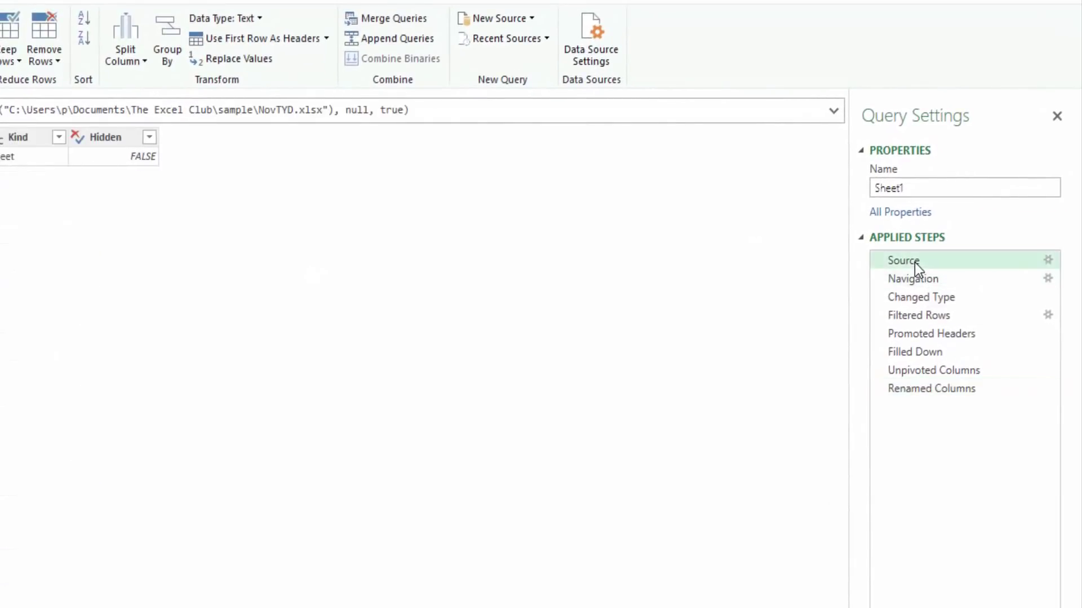
click(1046, 262)
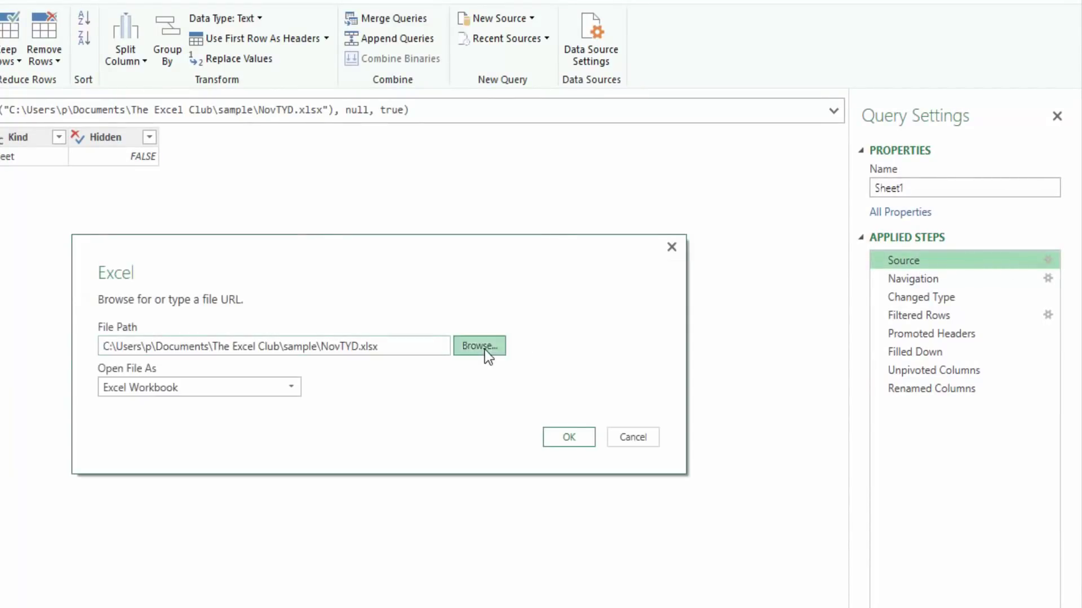
click(485, 350)
click(300, 363)
key(Return)
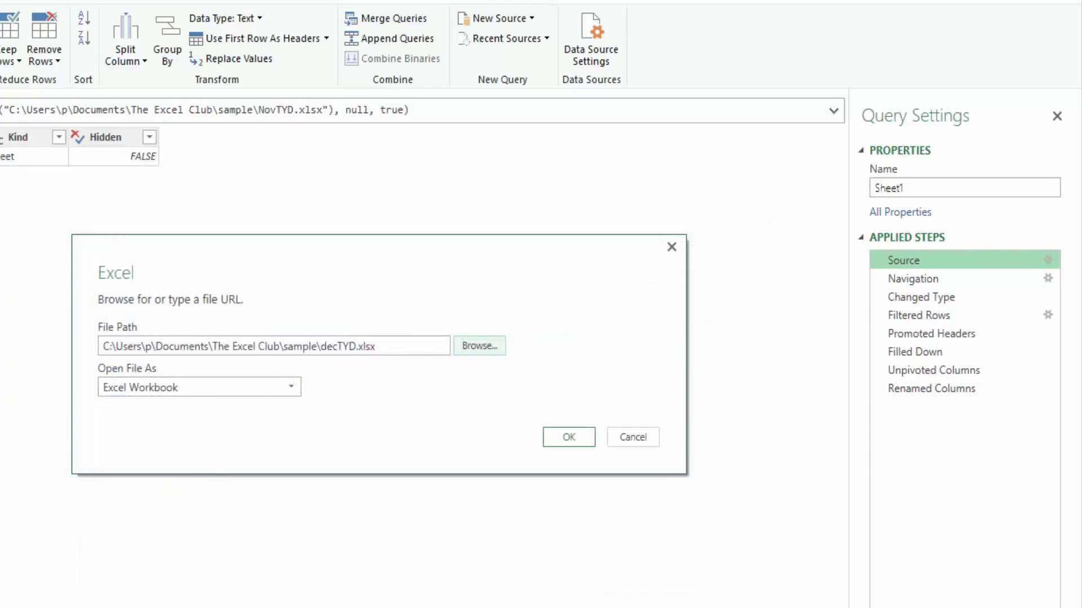
click(558, 445)
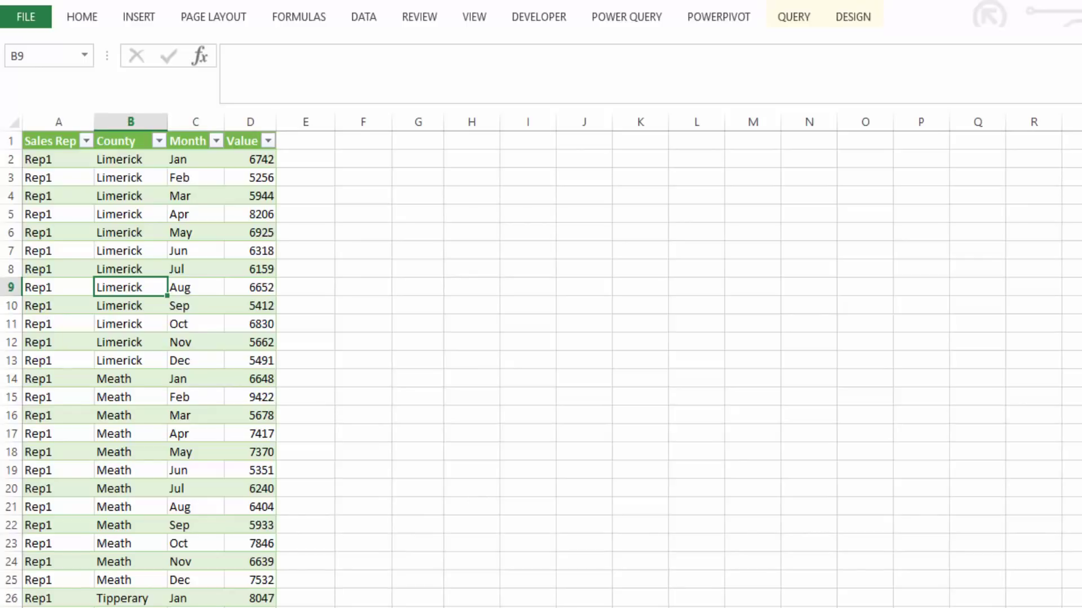
- Check the Dec column on the Monthly Sales by Rep sheet, then go back to the Sheet3 pivot
key(ctrl+Page_Down)
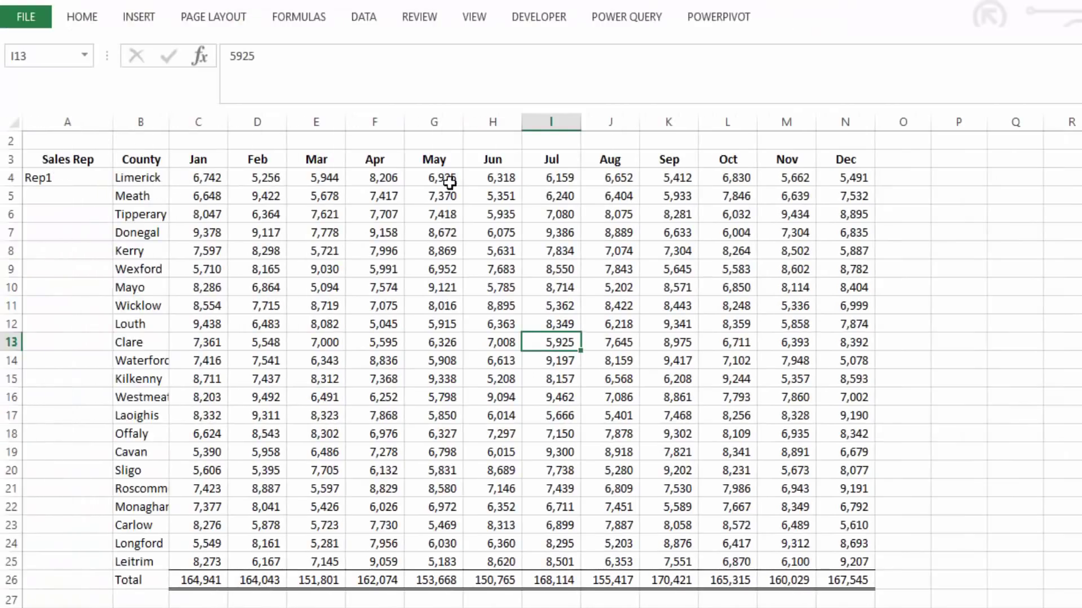
scroll(541, 366, up, 1)
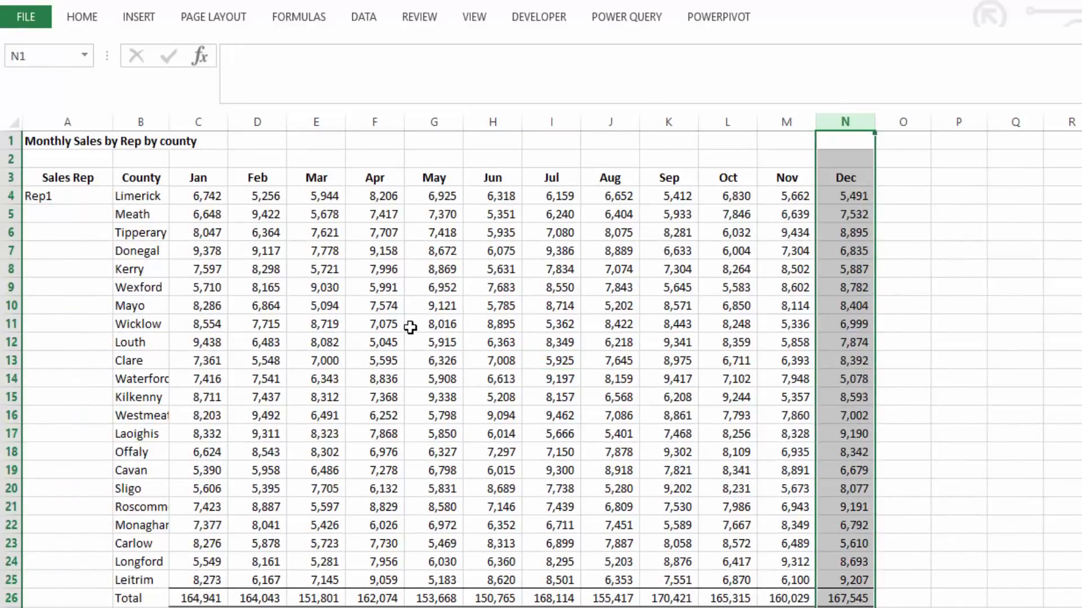
click(232, 252)
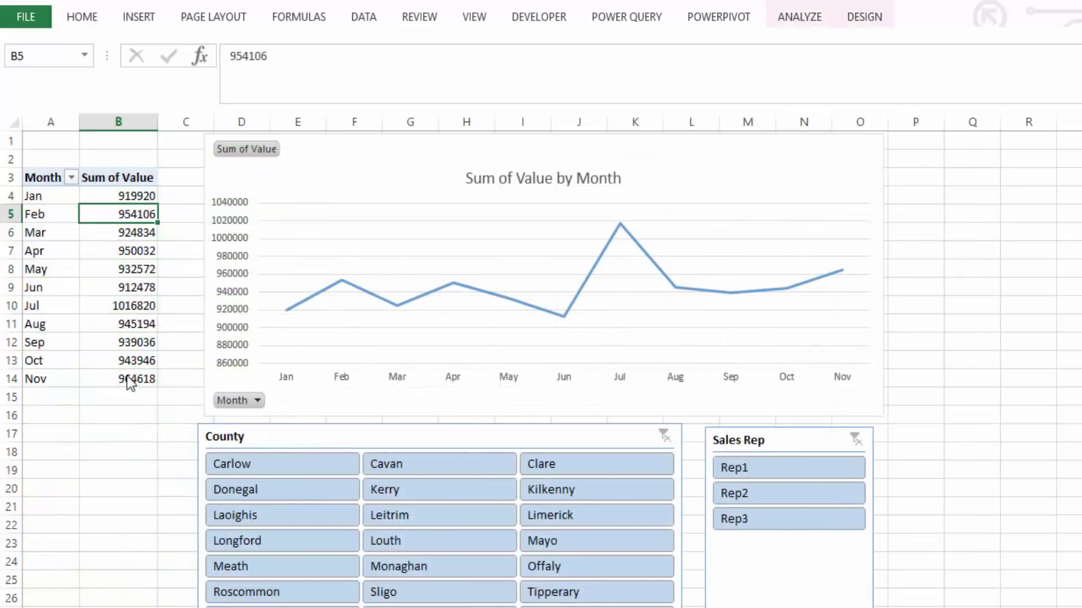
- Refresh the PivotTable so Dec shows 957928 and the line chart extends through Dec
drag(69, 235, 69, 242)
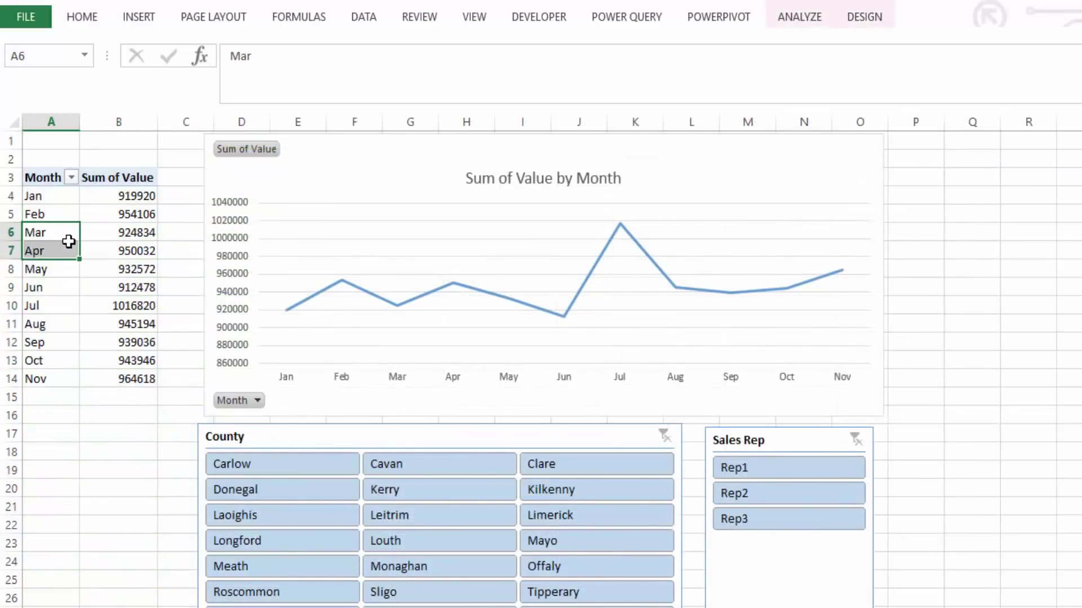
right_click(69, 244)
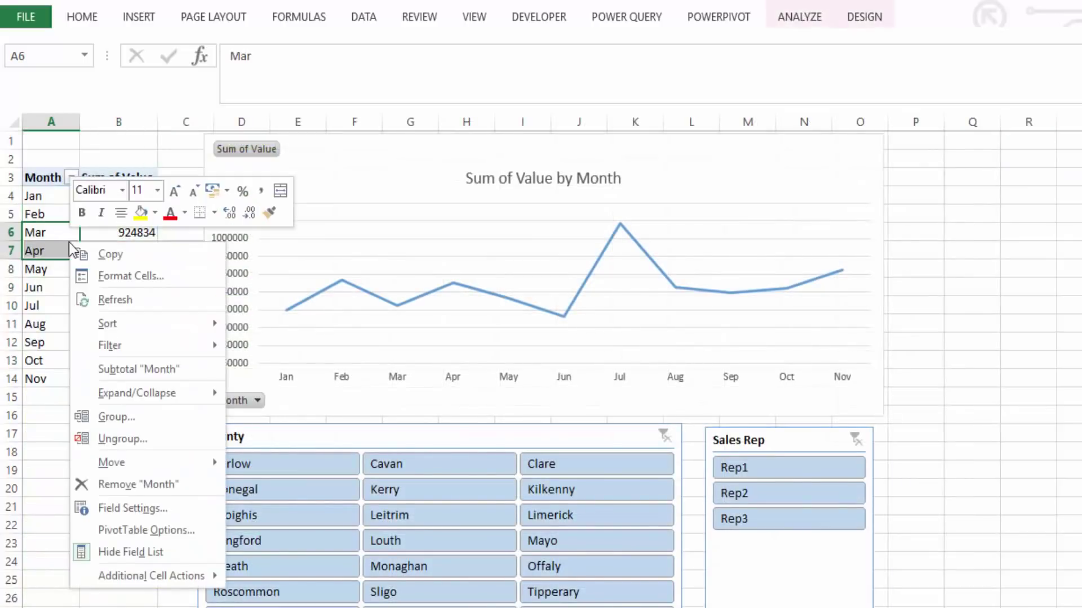
click(116, 300)
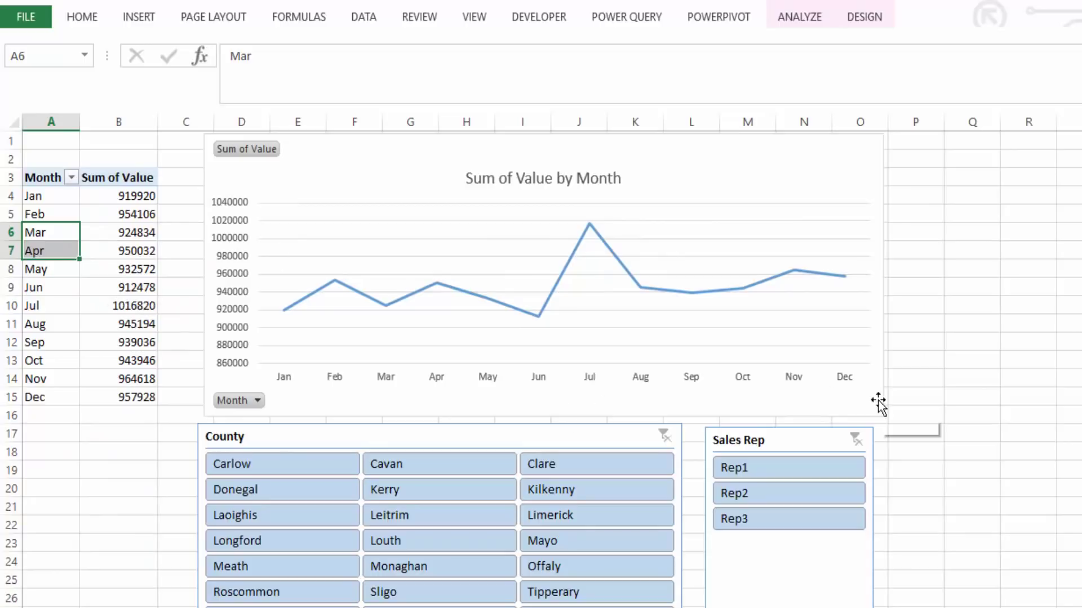